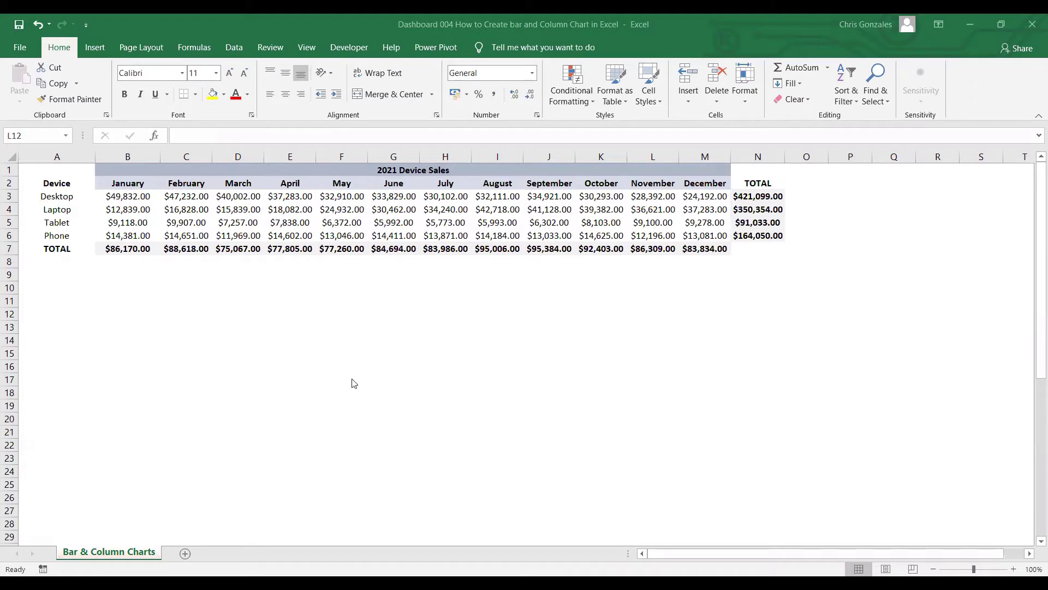
Select the device sales data A2:M6 and show the Insert Column or Bar Chart gallery.
{"action": "scroll", "coordinate": [264, 347], "scroll_direction": "down", "scroll_amount": 1}
{"action": "scroll", "coordinate": [264, 348], "scroll_direction": "up", "scroll_amount": 2, "text": "ctrl"}
{"action": "scroll", "coordinate": [263, 347], "scroll_direction": "up", "scroll_amount": 1}
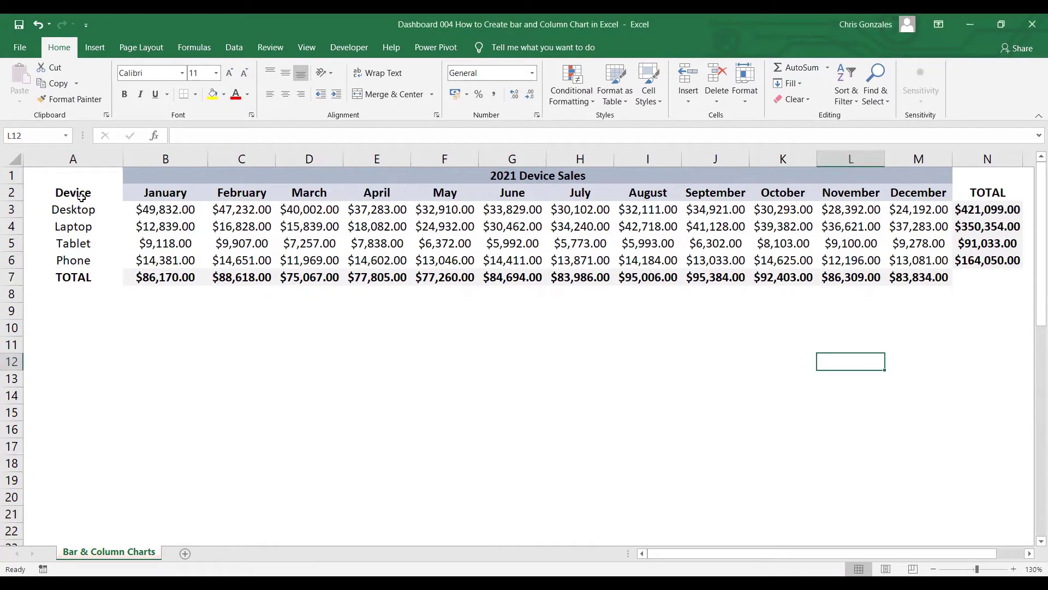
{"action": "left_click_drag", "start_coordinate": [81, 198], "coordinate": [932, 261]}
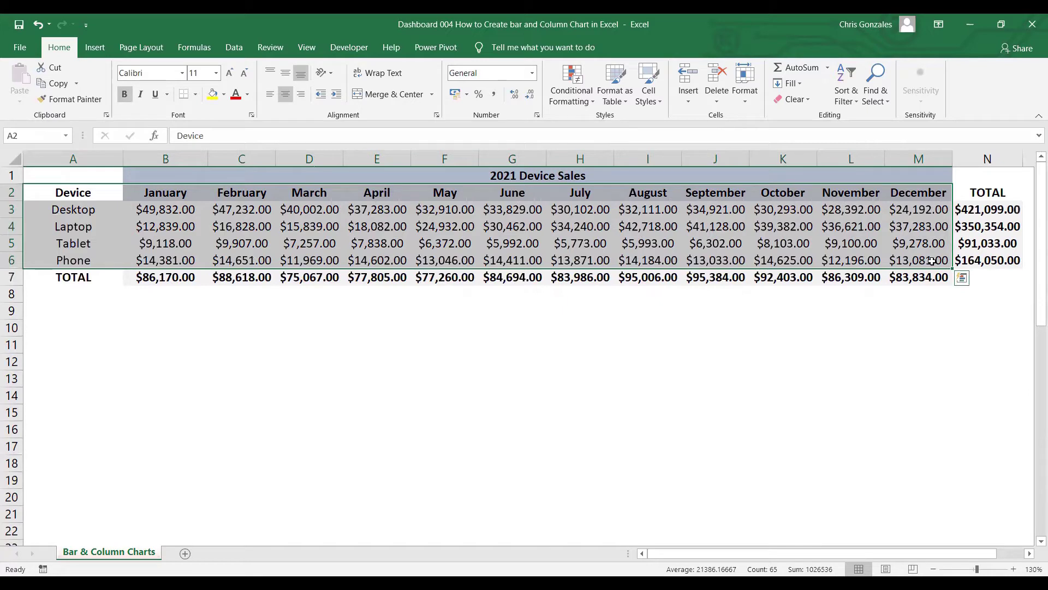
{"action": "left_click", "coordinate": [95, 48]}
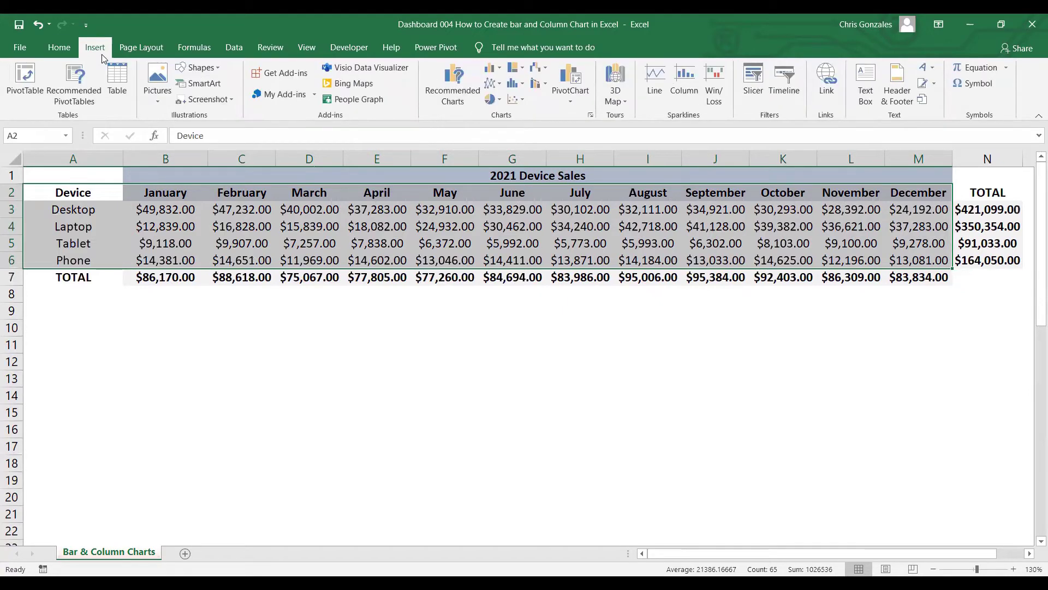
{"action": "left_click", "coordinate": [501, 71]}
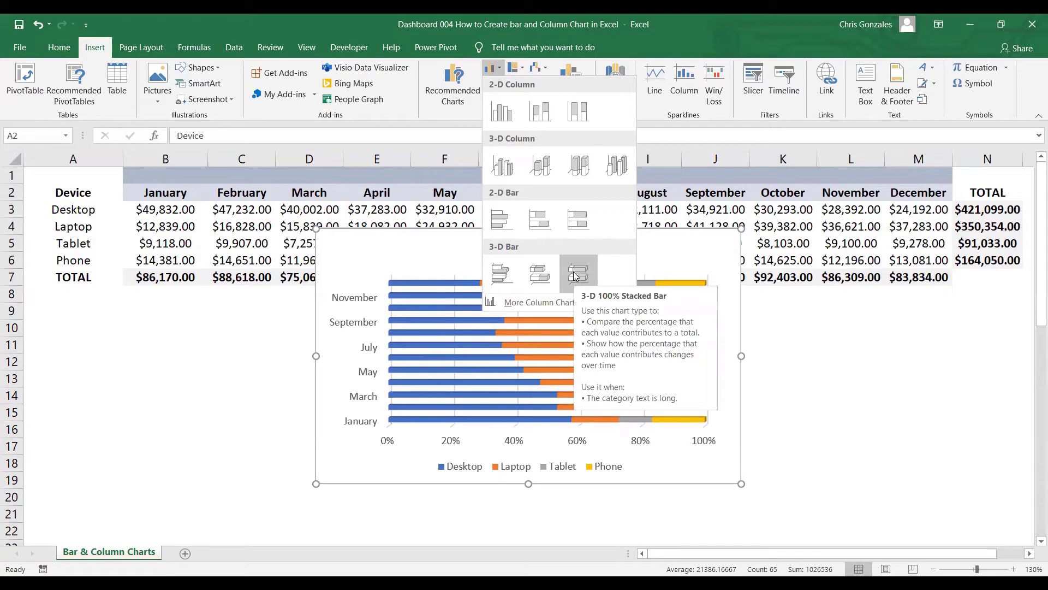
Insert a 2-D Clustered Column chart of the sales and move it below the table.
{"action": "left_click", "coordinate": [516, 117]}
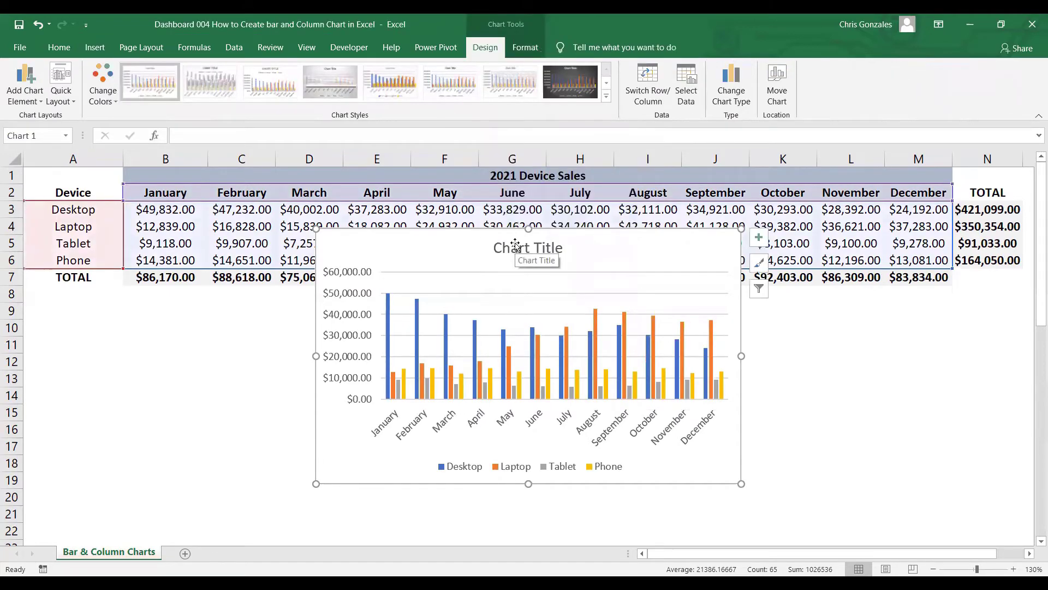
{"action": "scroll", "coordinate": [516, 245], "scroll_direction": "down", "scroll_amount": 3}
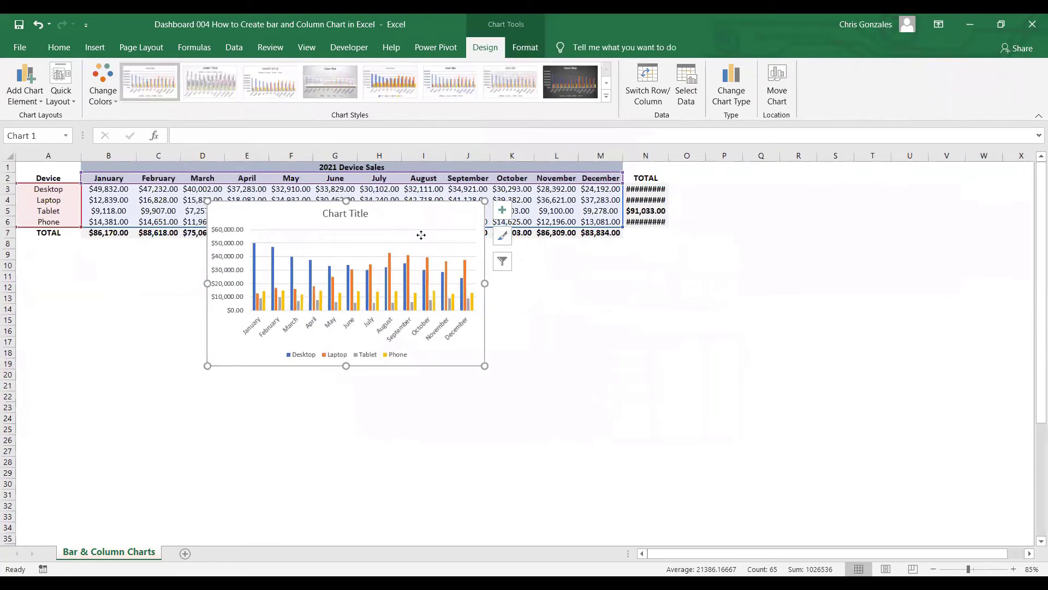
{"action": "left_click_drag", "start_coordinate": [421, 235], "coordinate": [306, 307]}
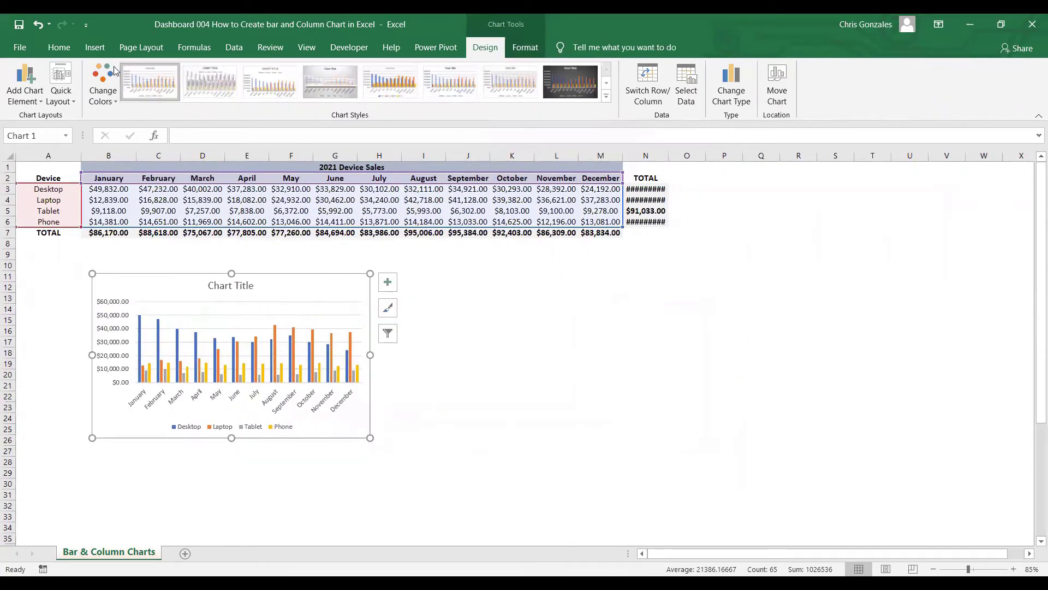
{"action": "left_click", "coordinate": [95, 47]}
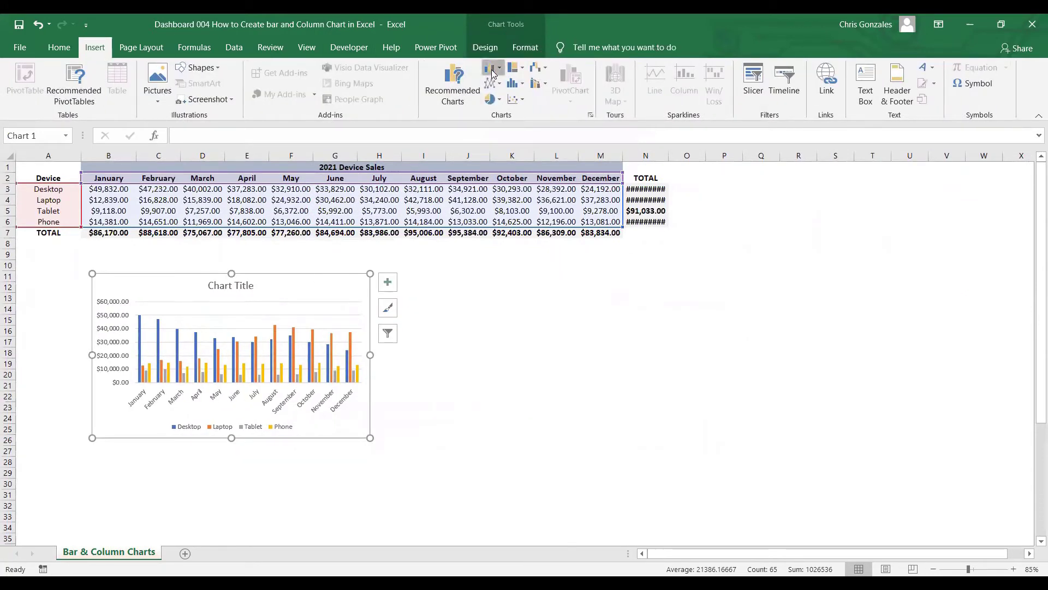
{"action": "left_click", "coordinate": [493, 73]}
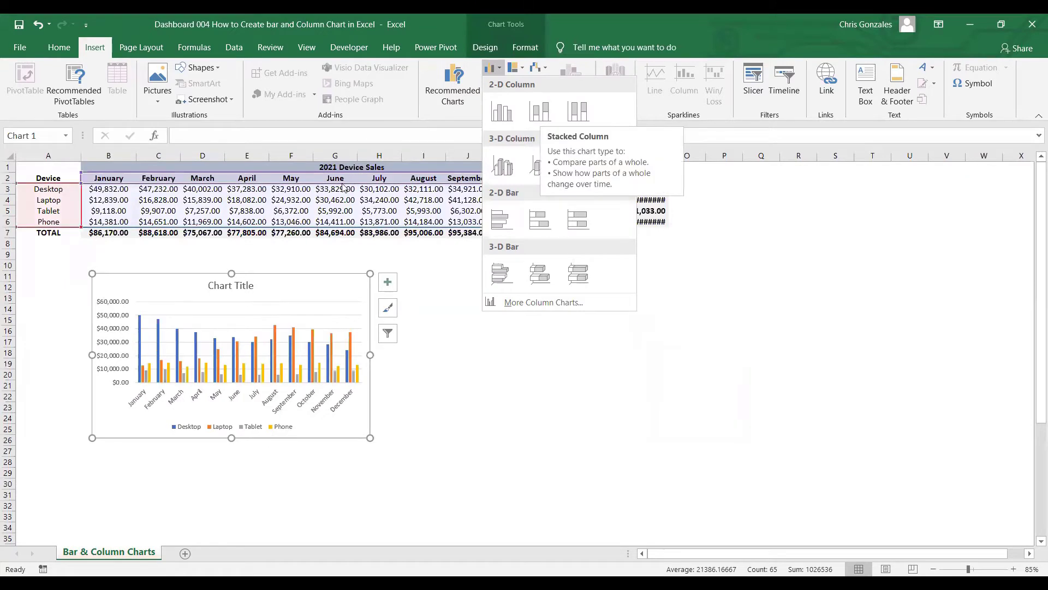
{"action": "left_click", "coordinate": [316, 290]}
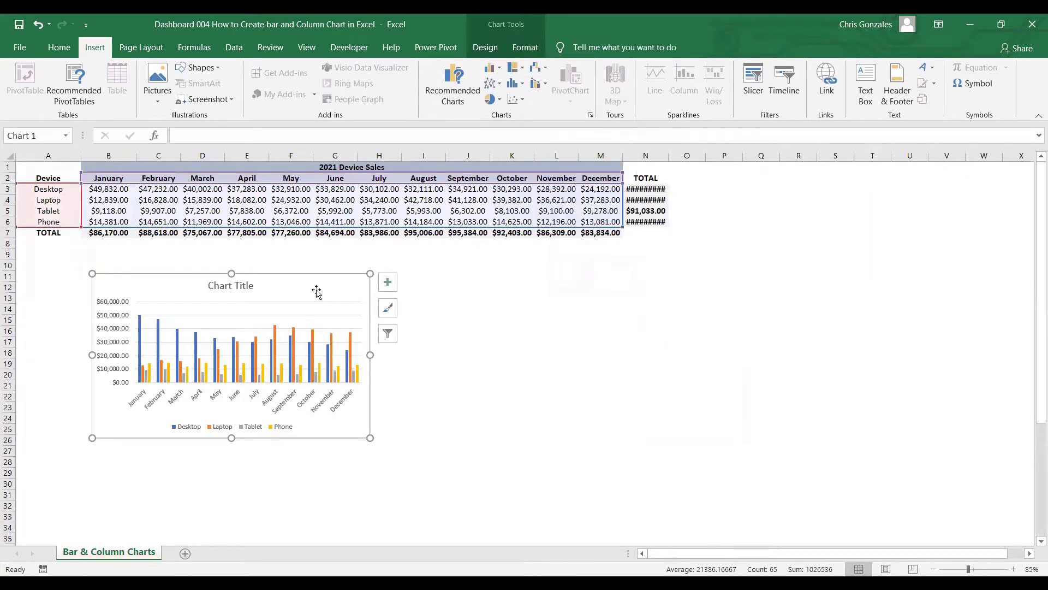
{"action": "left_click_drag", "start_coordinate": [316, 290], "coordinate": [283, 279]}
Undo the accidental chart changes and paste a copy of the clustered column chart.
{"action": "left_click", "coordinate": [418, 296]}
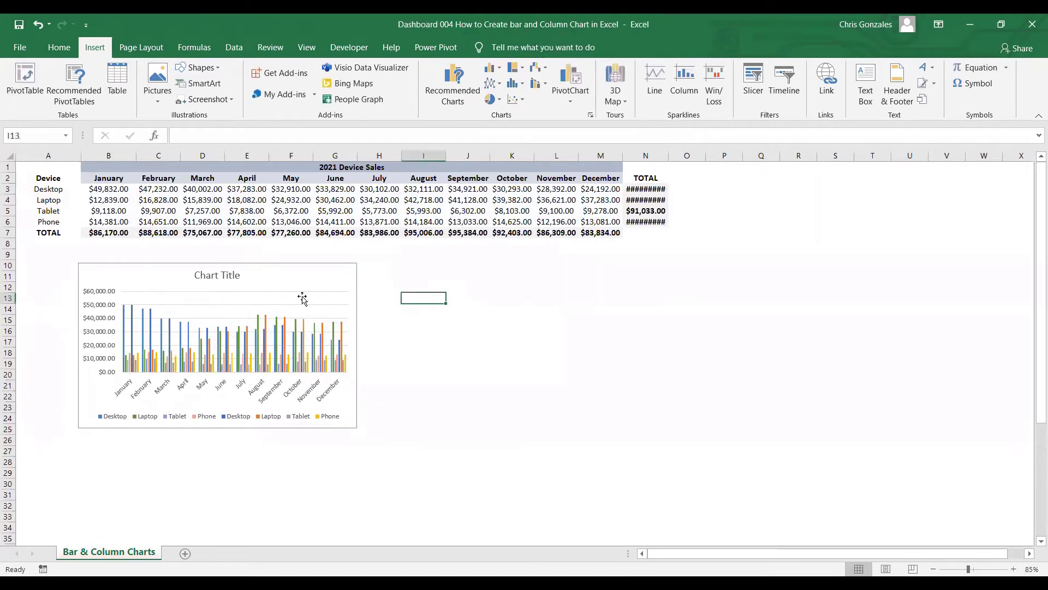
{"action": "left_click", "coordinate": [300, 290]}
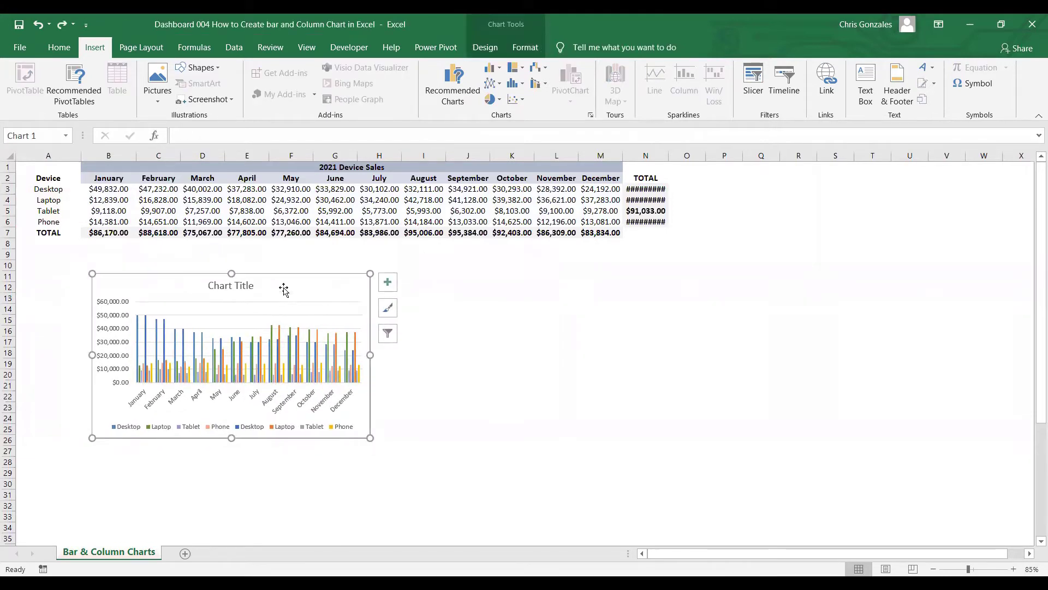
{"action": "key", "text": "ctrl+z"}
{"action": "left_click", "coordinate": [425, 372]}
{"action": "left_click", "coordinate": [325, 296]}
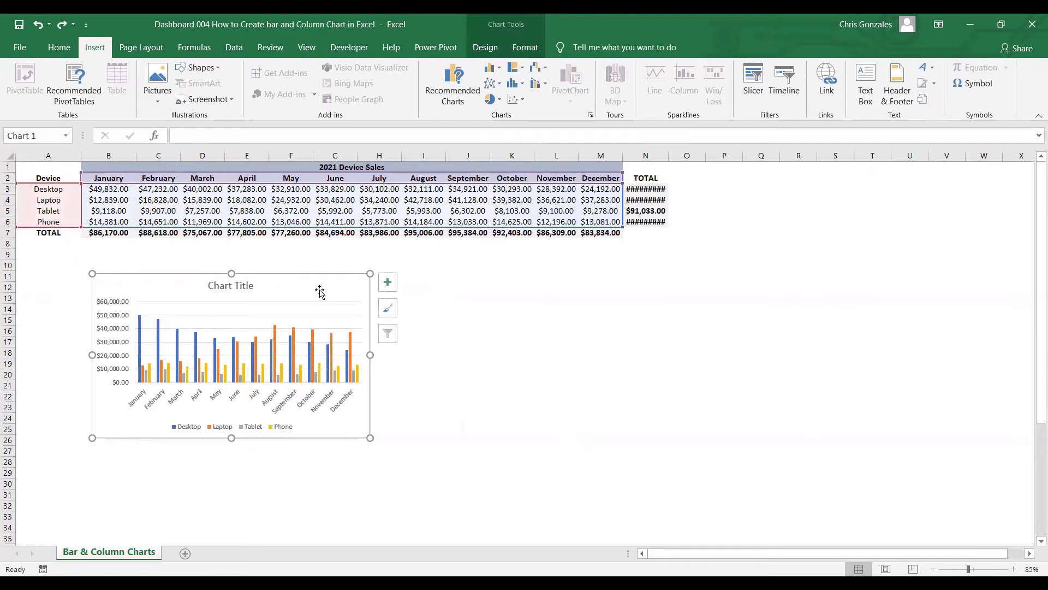
{"action": "left_click", "coordinate": [585, 408]}
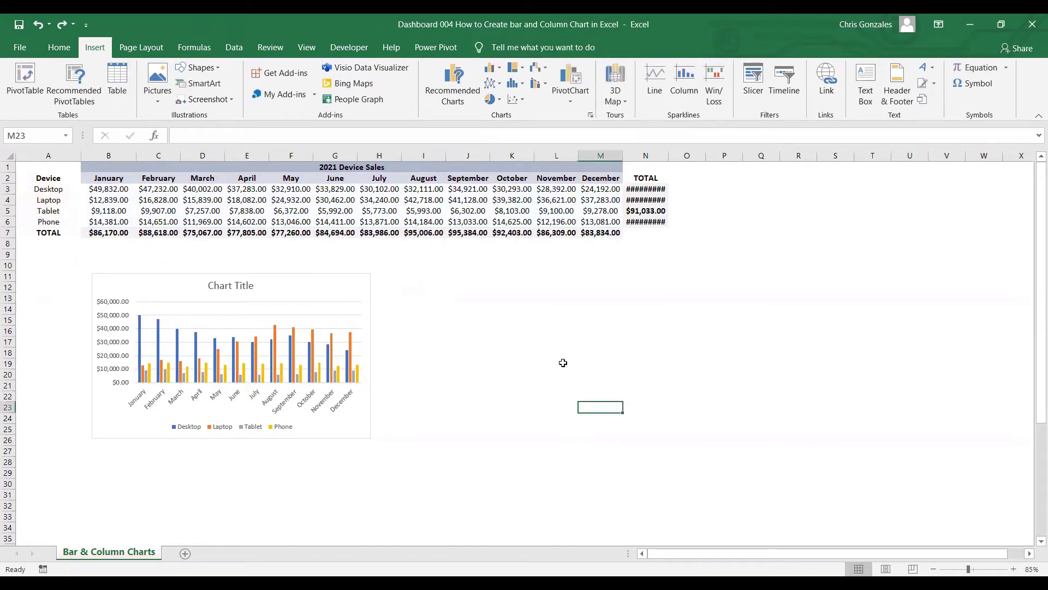
{"action": "key", "text": "ctrl+v"}
Move the chart copy beside the first chart and change it to 2-D Stacked Column.
{"action": "left_click_drag", "start_coordinate": [629, 400], "coordinate": [438, 279]}
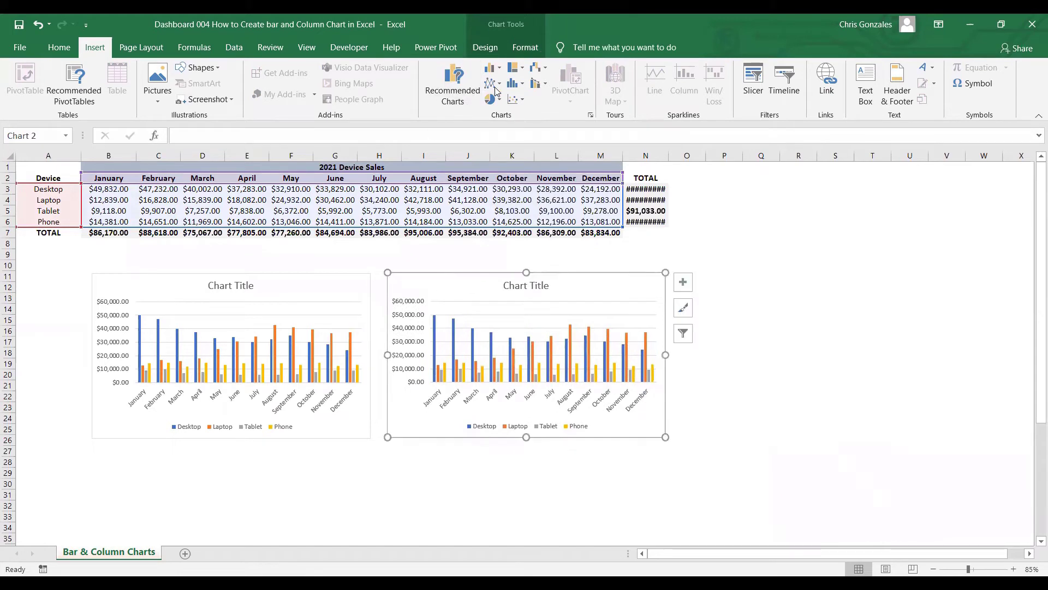
{"action": "left_click", "coordinate": [491, 67]}
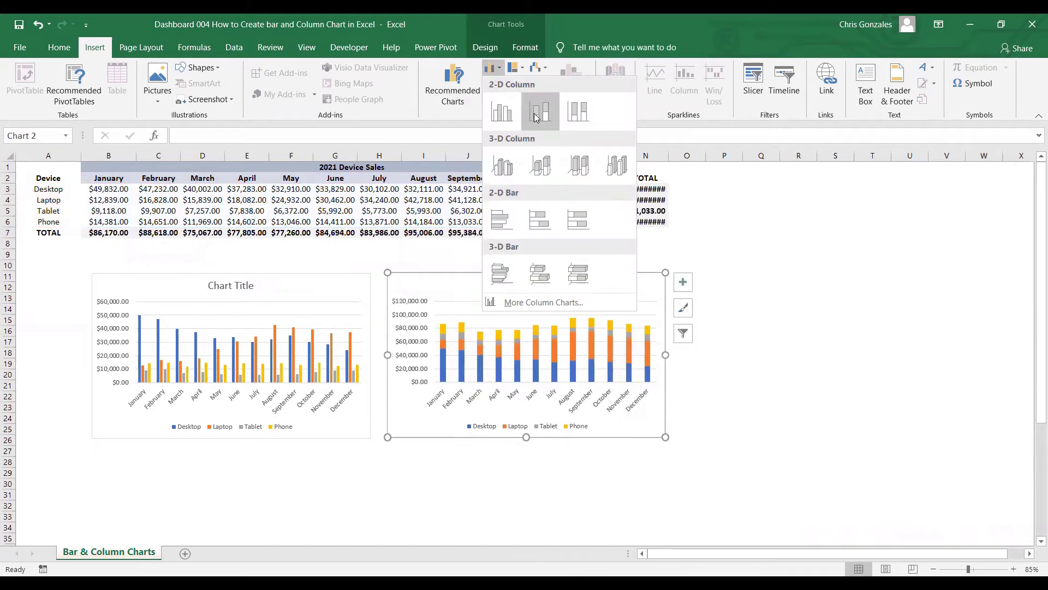
{"action": "left_click", "coordinate": [536, 119]}
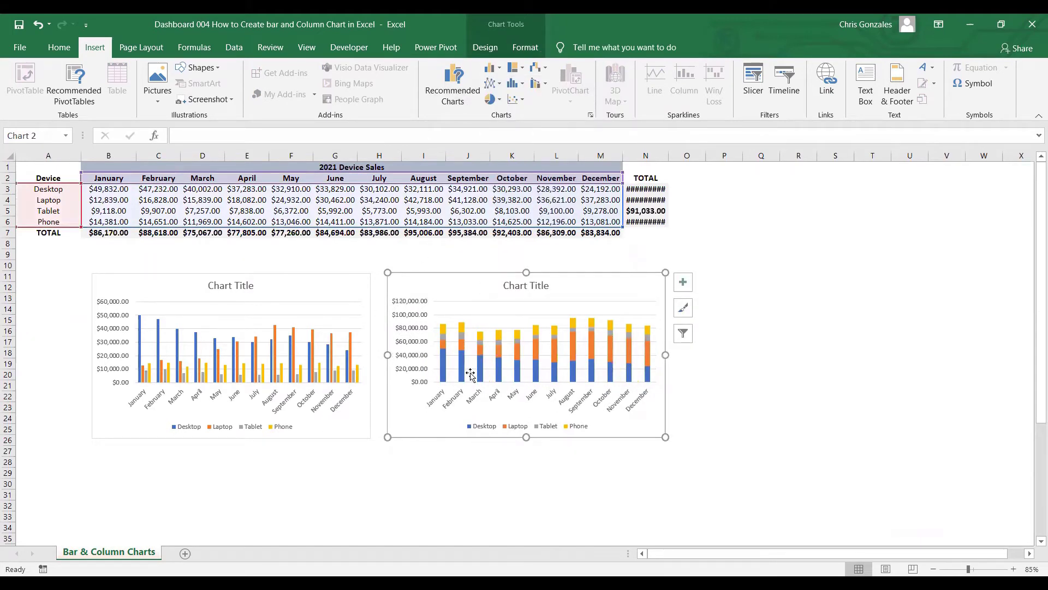
{"action": "left_click", "coordinate": [355, 428]}
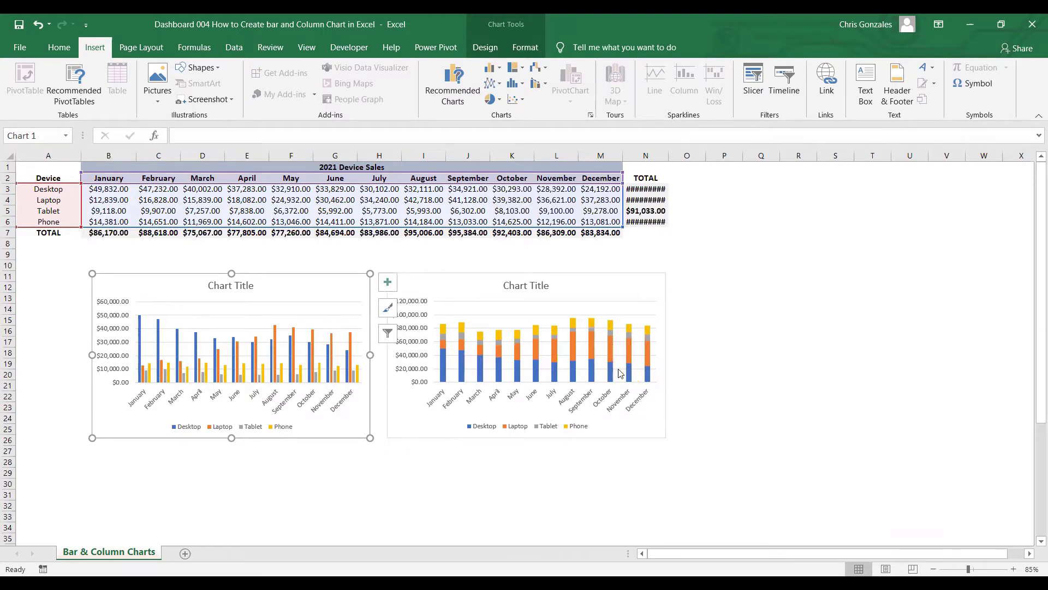
{"action": "left_click", "coordinate": [631, 431]}
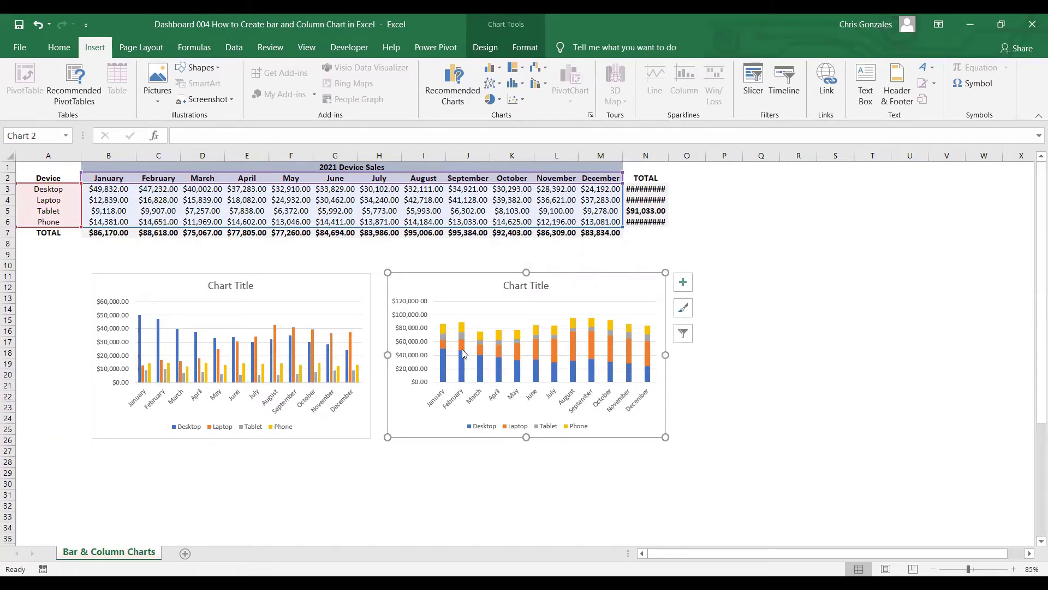
{"action": "mouse_move", "coordinate": [443, 338]}
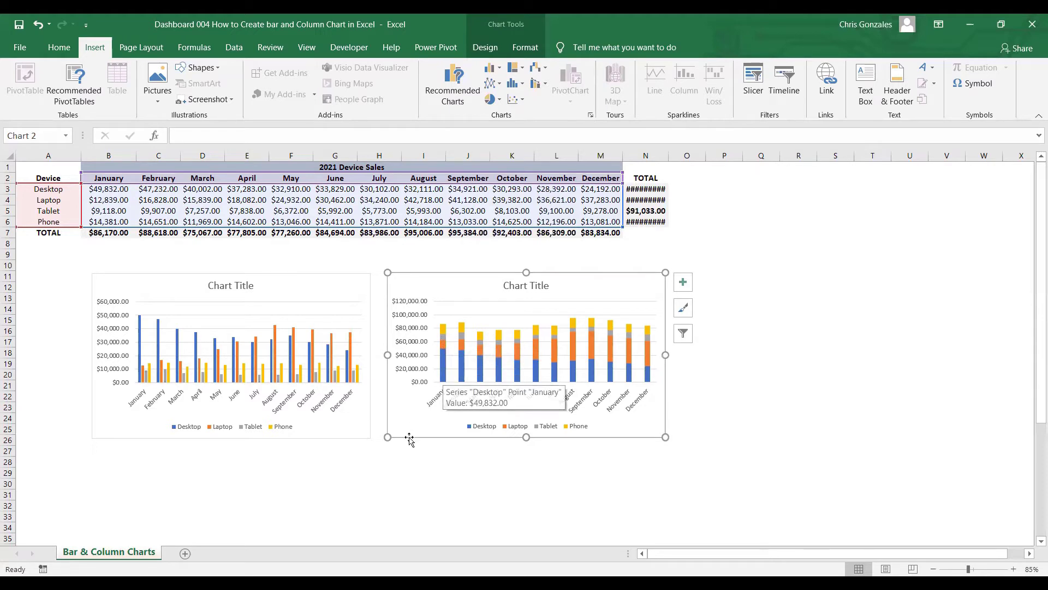
{"action": "left_click", "coordinate": [305, 471]}
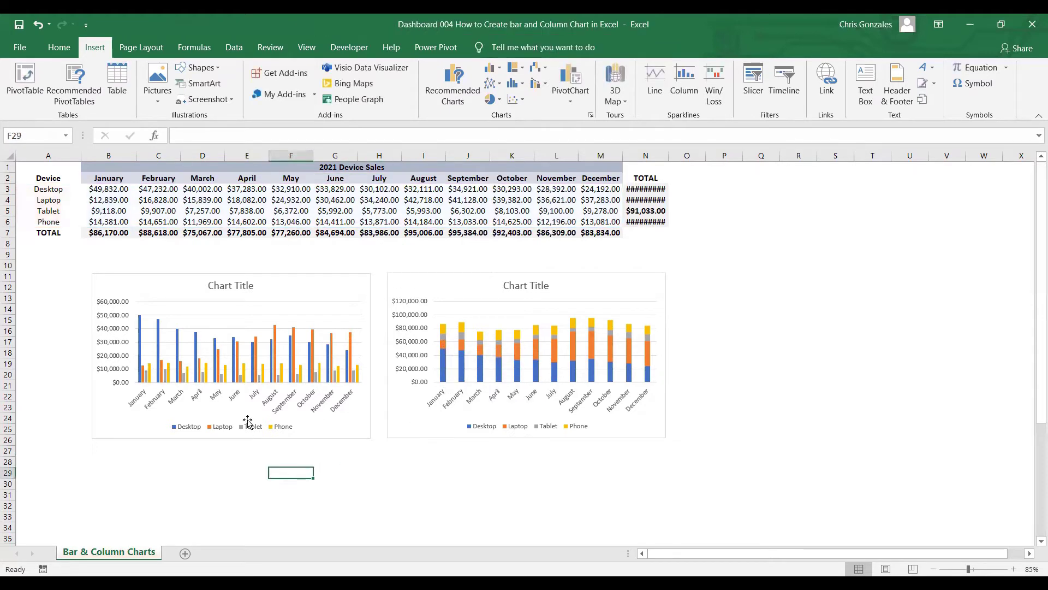
Reselect A2:M6 and insert a 2-D Clustered Bar chart of the device sales.
{"action": "left_click", "coordinate": [43, 189]}
{"action": "left_click_drag", "start_coordinate": [44, 178], "coordinate": [584, 221]}
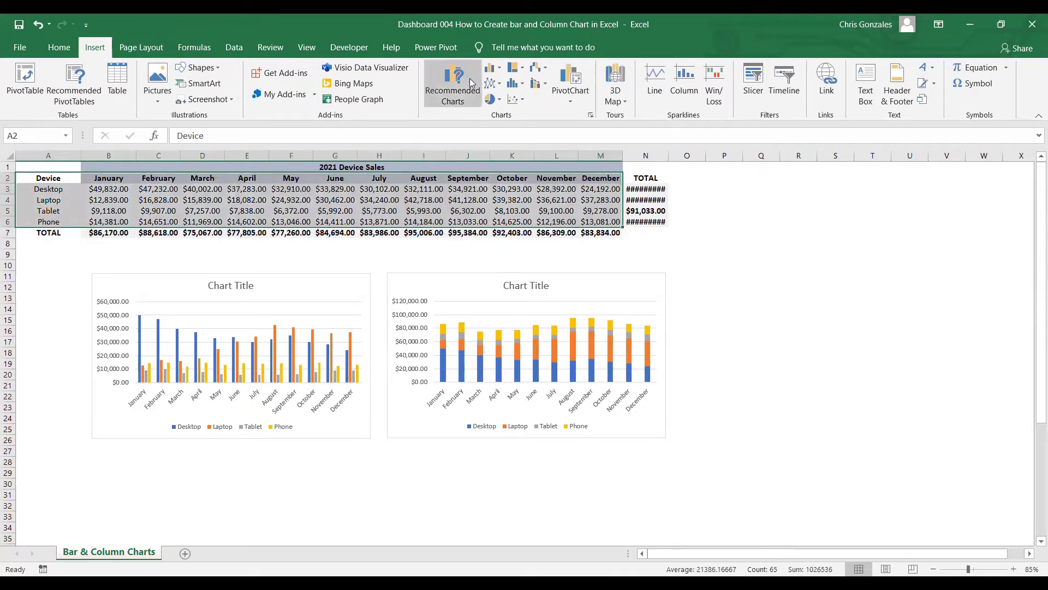
{"action": "left_click", "coordinate": [490, 75]}
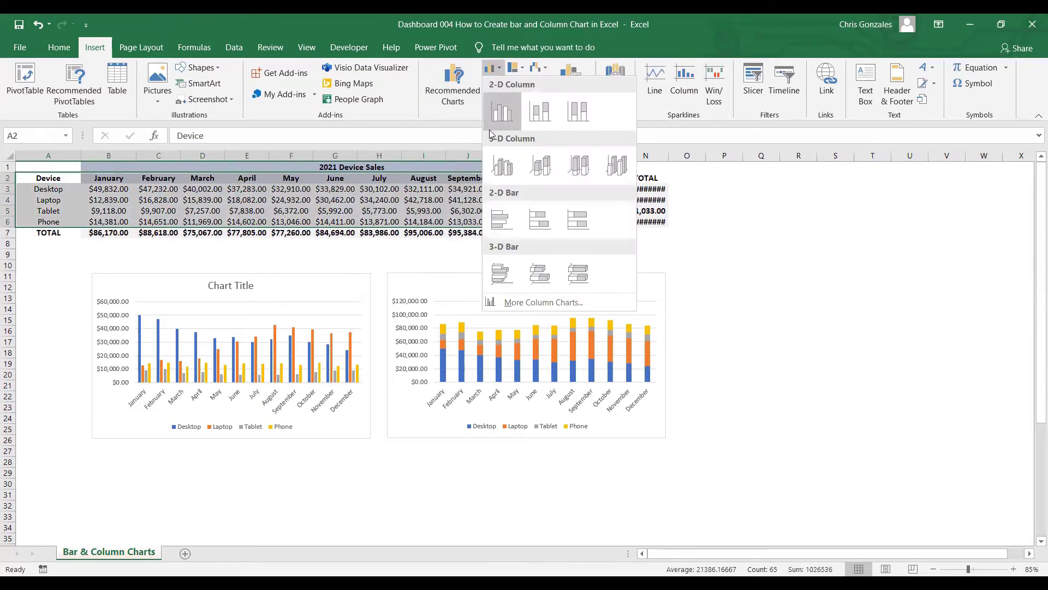
{"action": "left_click", "coordinate": [490, 220]}
Move the bar chart below the clustered column chart and paste a copy of it.
{"action": "scroll", "coordinate": [595, 230], "scroll_direction": "down", "scroll_amount": 3}
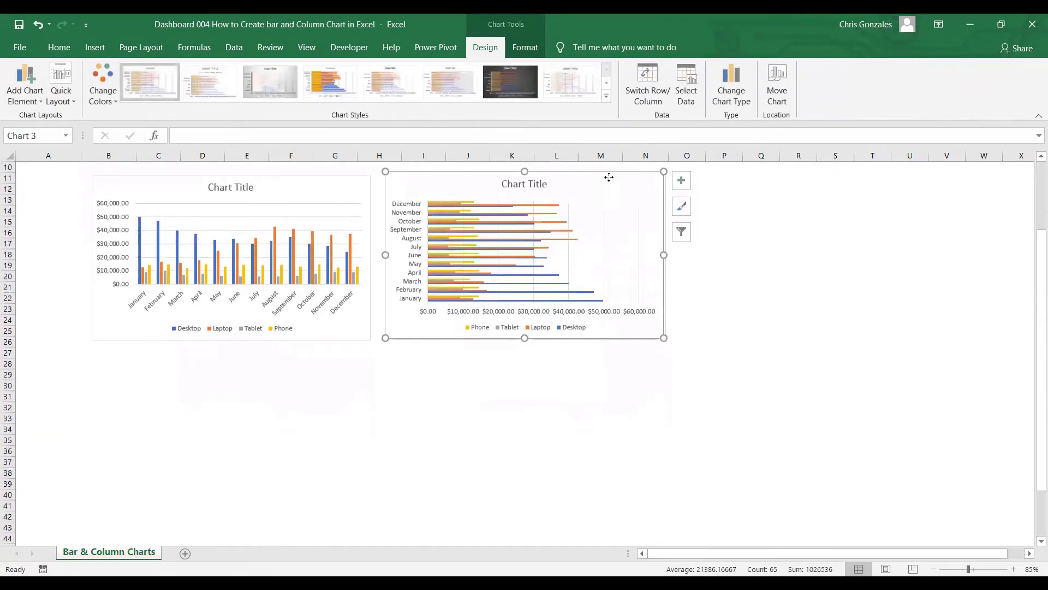
{"action": "left_click_drag", "start_coordinate": [608, 178], "coordinate": [307, 375]}
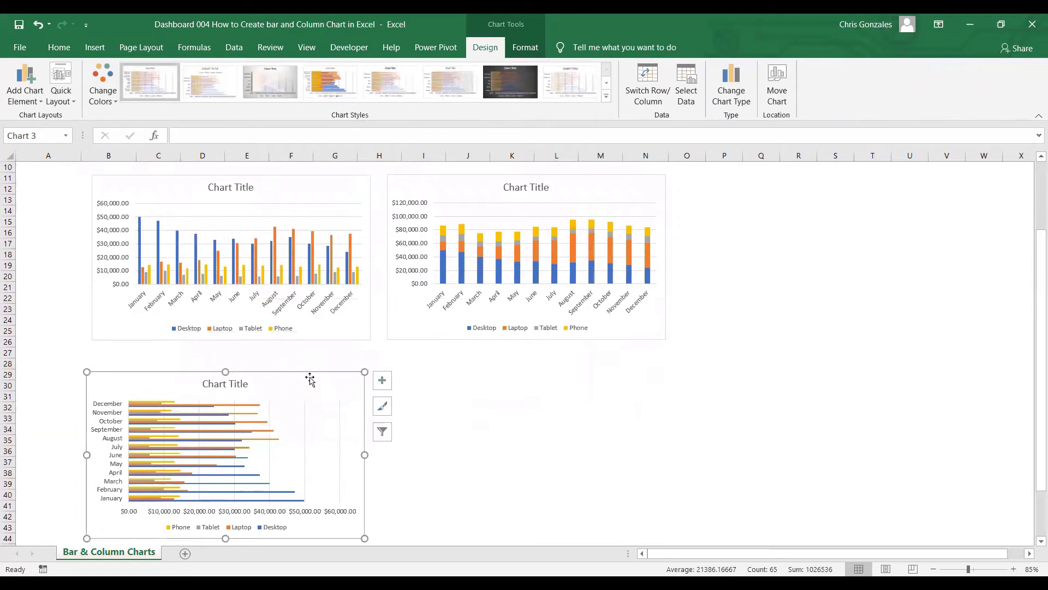
{"action": "scroll", "coordinate": [355, 381], "scroll_direction": "up", "scroll_amount": 2}
{"action": "scroll", "coordinate": [356, 381], "scroll_direction": "up", "scroll_amount": 1}
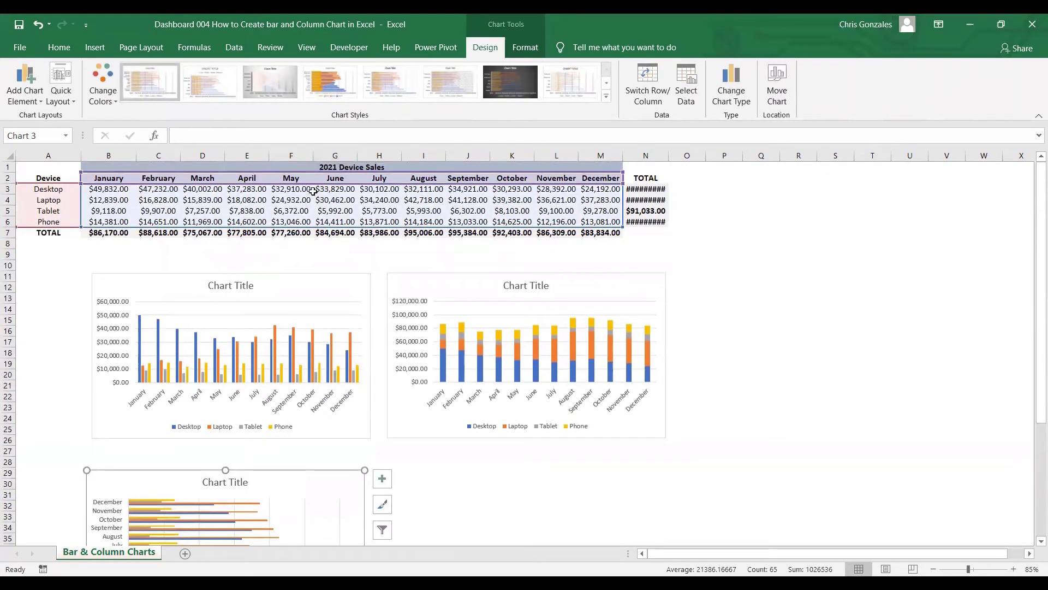
{"action": "scroll", "coordinate": [322, 328], "scroll_direction": "down", "scroll_amount": 5}
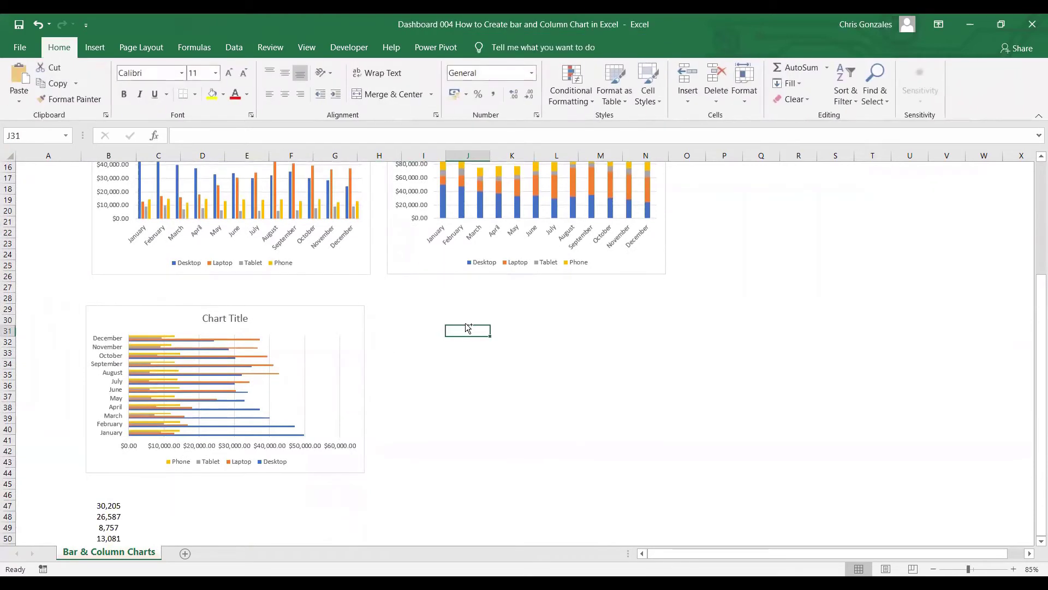
{"action": "key", "text": "ctrl+v"}
Place the copied bar chart beside the first and change its type to Stacked Bar.
{"action": "left_click_drag", "start_coordinate": [475, 334], "coordinate": [426, 312]}
{"action": "scroll", "coordinate": [424, 312], "scroll_direction": "up", "scroll_amount": 1}
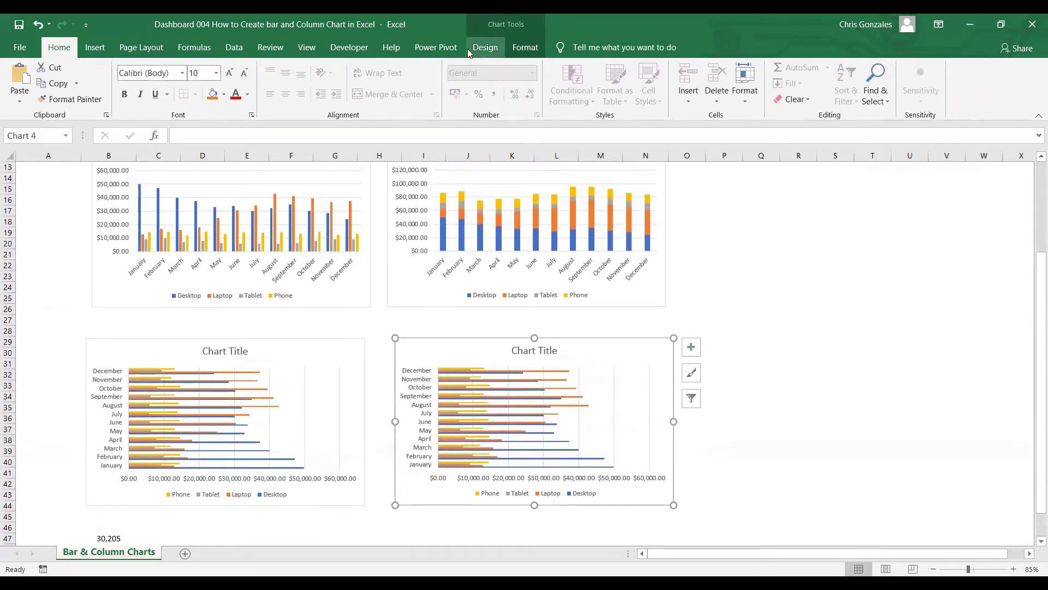
{"action": "left_click", "coordinate": [484, 48]}
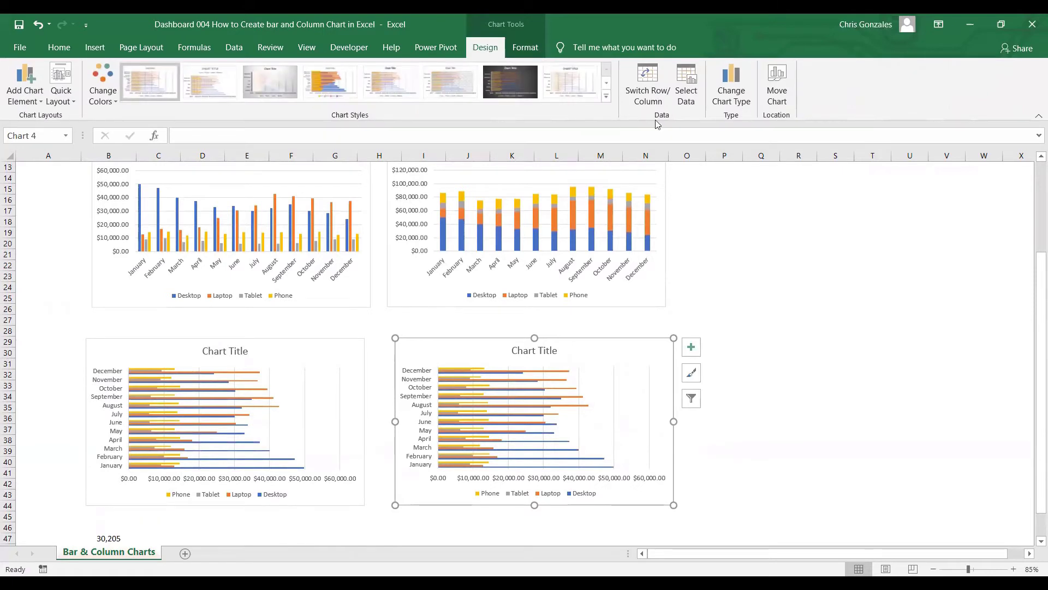
{"action": "left_click", "coordinate": [730, 91]}
{"action": "mouse_move", "coordinate": [456, 211]}
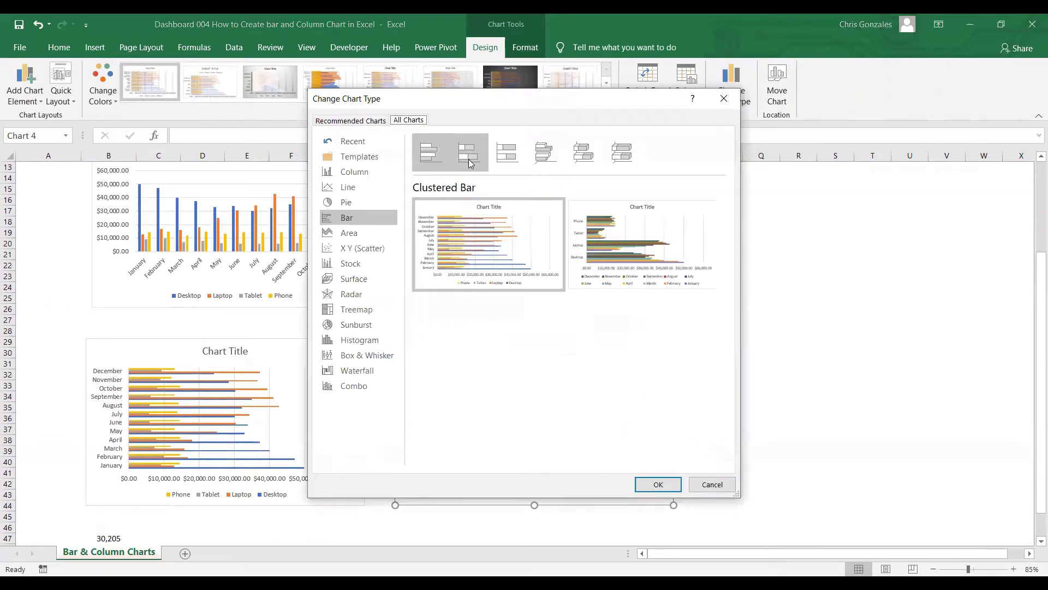
{"action": "left_click", "coordinate": [470, 164]}
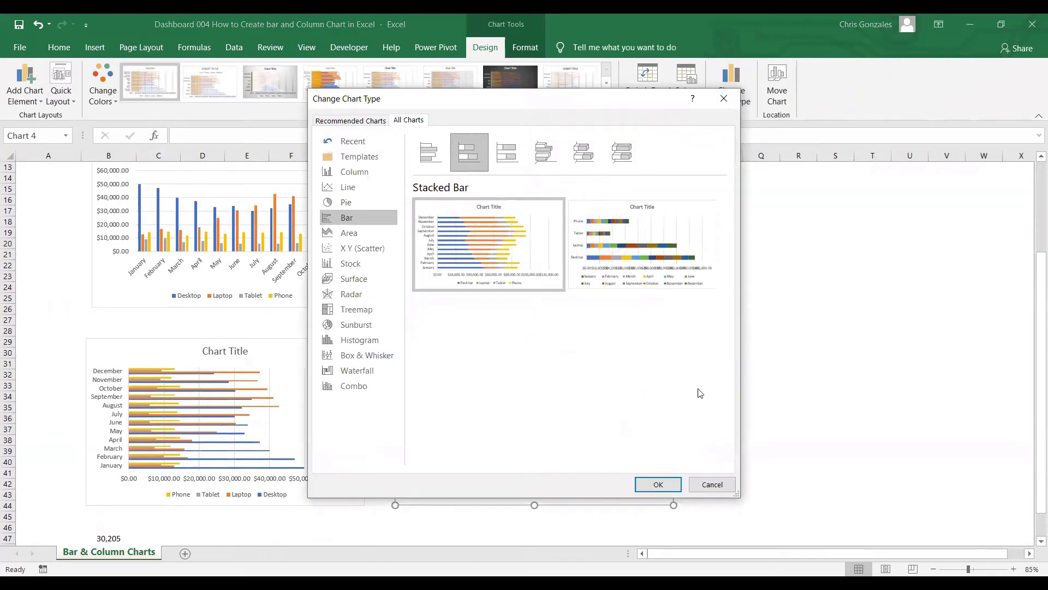
{"action": "key", "text": "Return"}
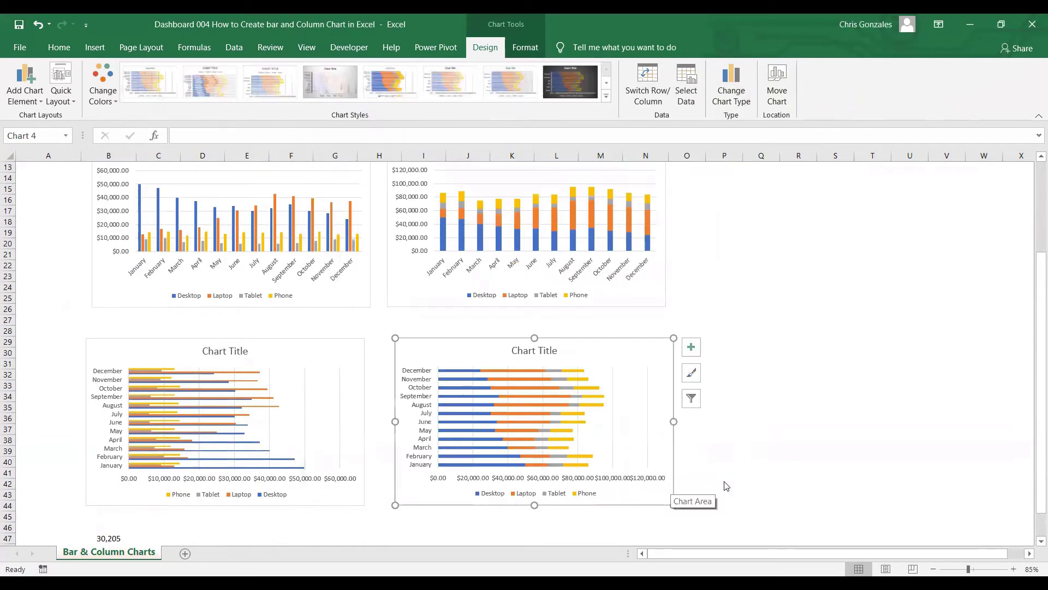
Deselect the chart and select the Device header cell.
{"action": "scroll", "coordinate": [593, 426], "scroll_direction": "up", "scroll_amount": 4}
{"action": "scroll", "coordinate": [593, 426], "scroll_direction": "down", "scroll_amount": 3}
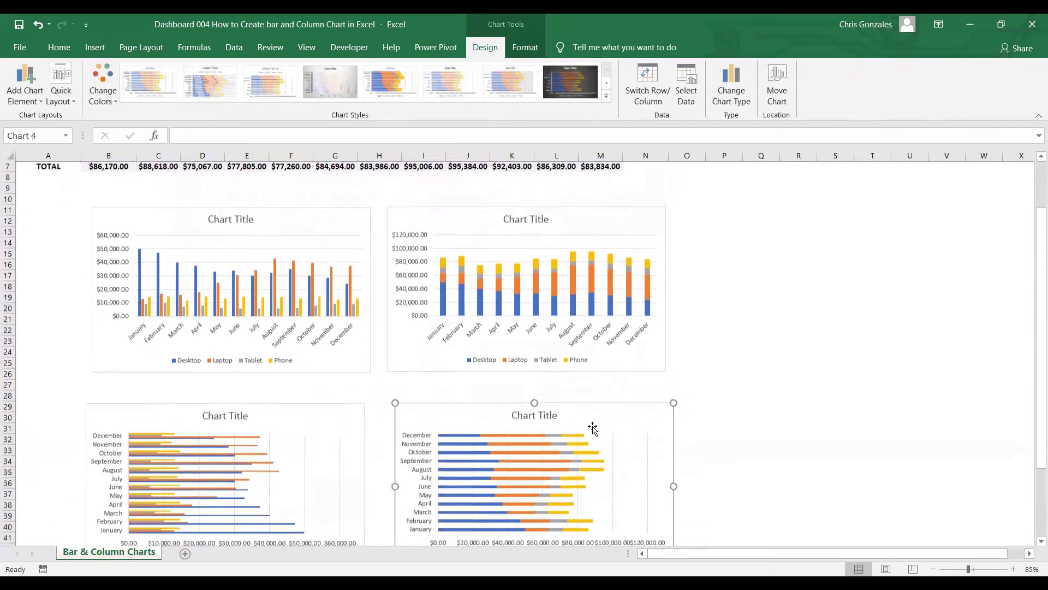
{"action": "scroll", "coordinate": [594, 432], "scroll_direction": "up", "scroll_amount": 3}
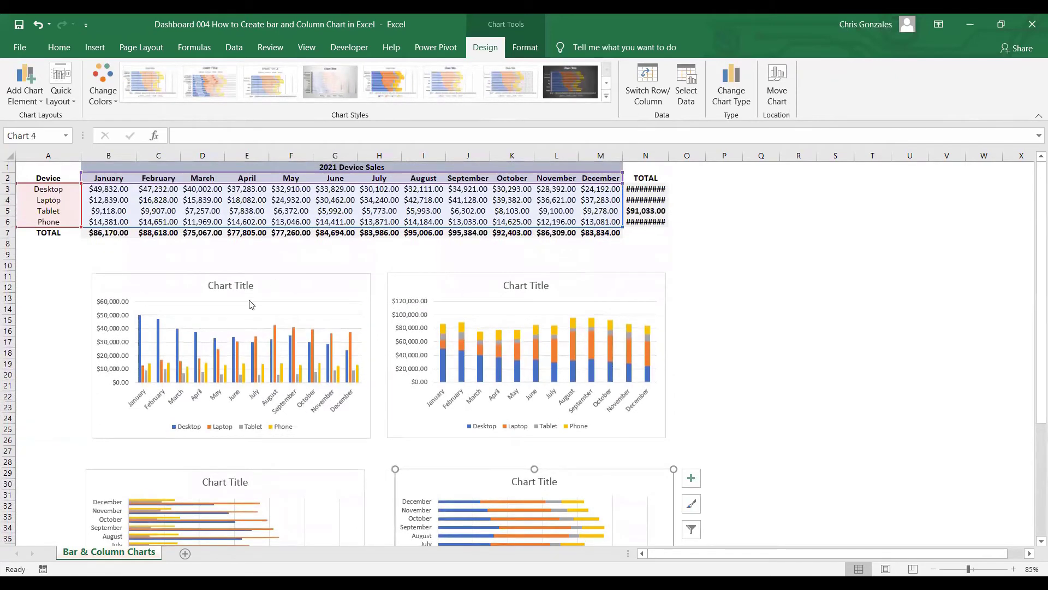
{"action": "left_click", "coordinate": [216, 199]}
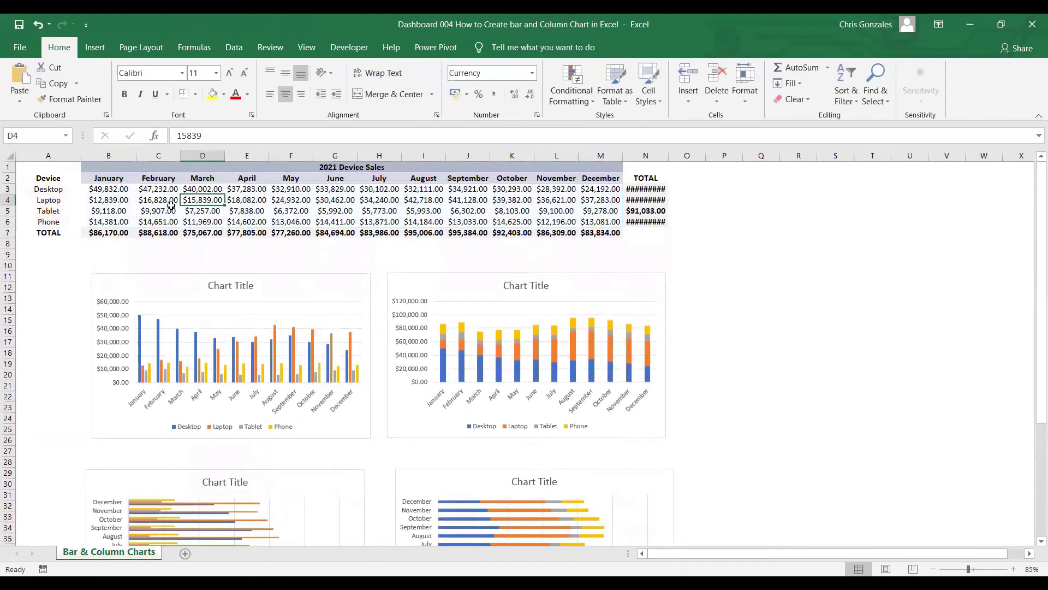
{"action": "left_click", "coordinate": [52, 178]}
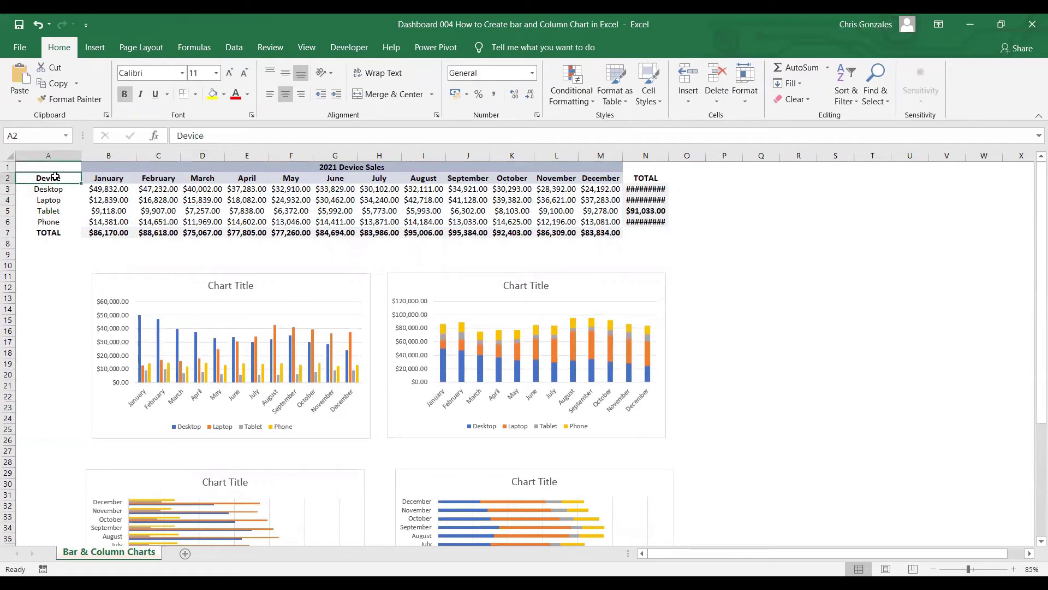
Turn on Data filtering and limit the Device column to Desktop and Tablet only.
{"action": "left_click", "coordinate": [234, 46]}
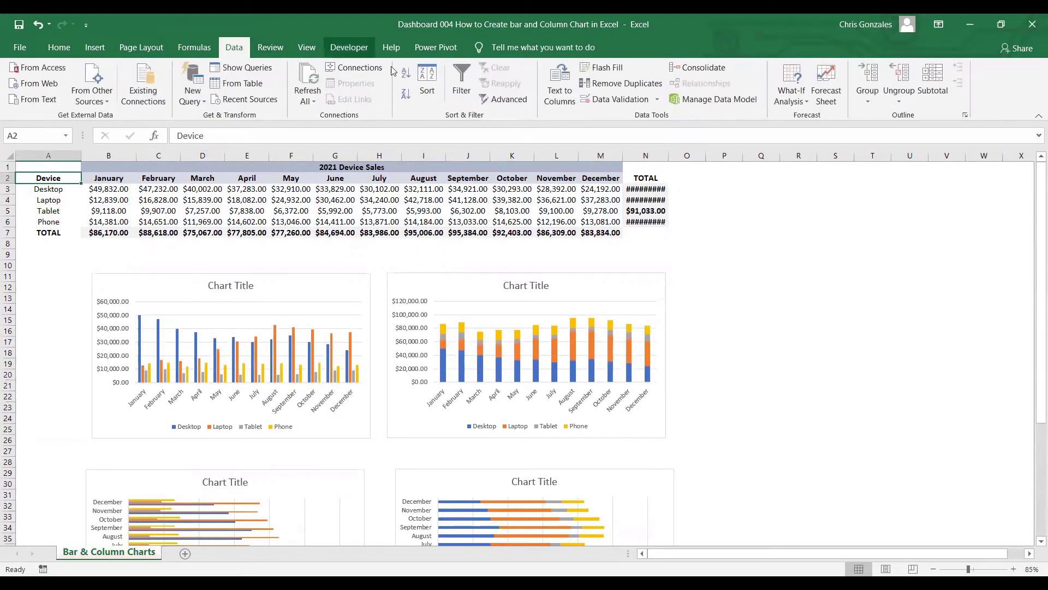
{"action": "left_click", "coordinate": [461, 95]}
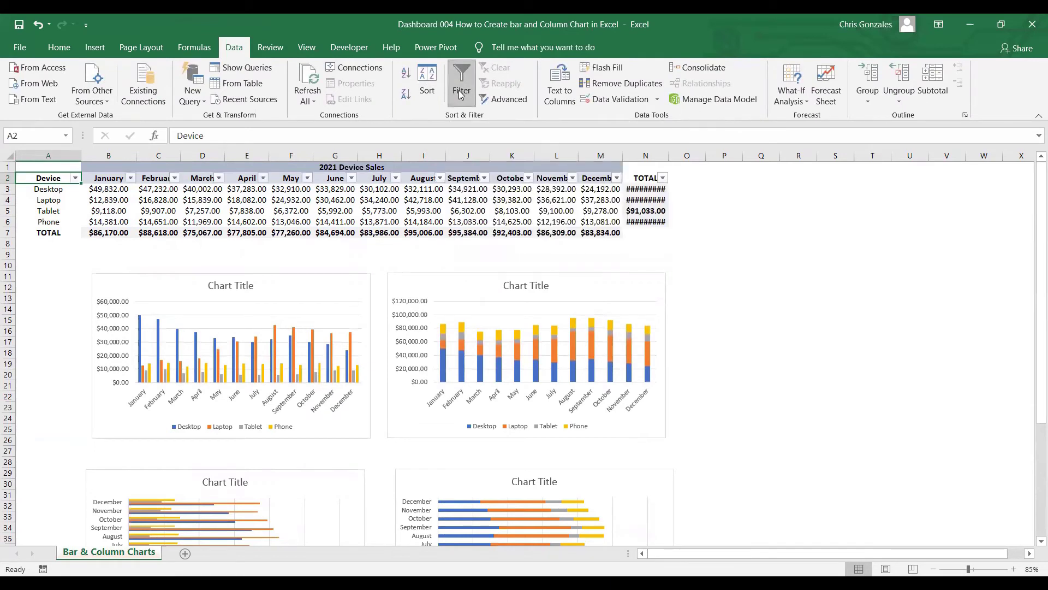
{"action": "left_click", "coordinate": [76, 178]}
{"action": "left_click", "coordinate": [36, 327]}
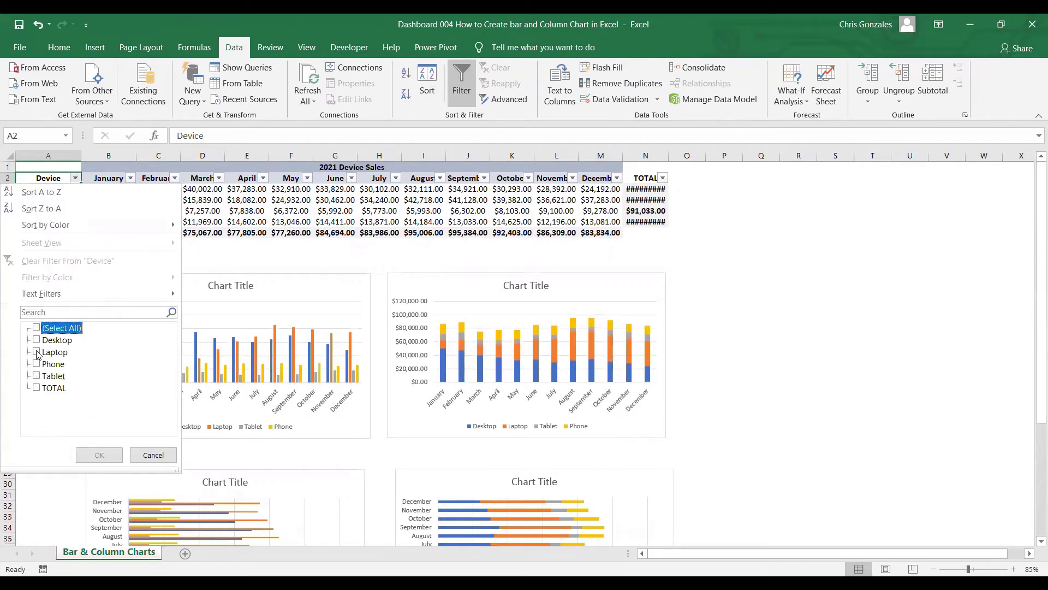
{"action": "left_click", "coordinate": [37, 340]}
{"action": "left_click", "coordinate": [42, 378]}
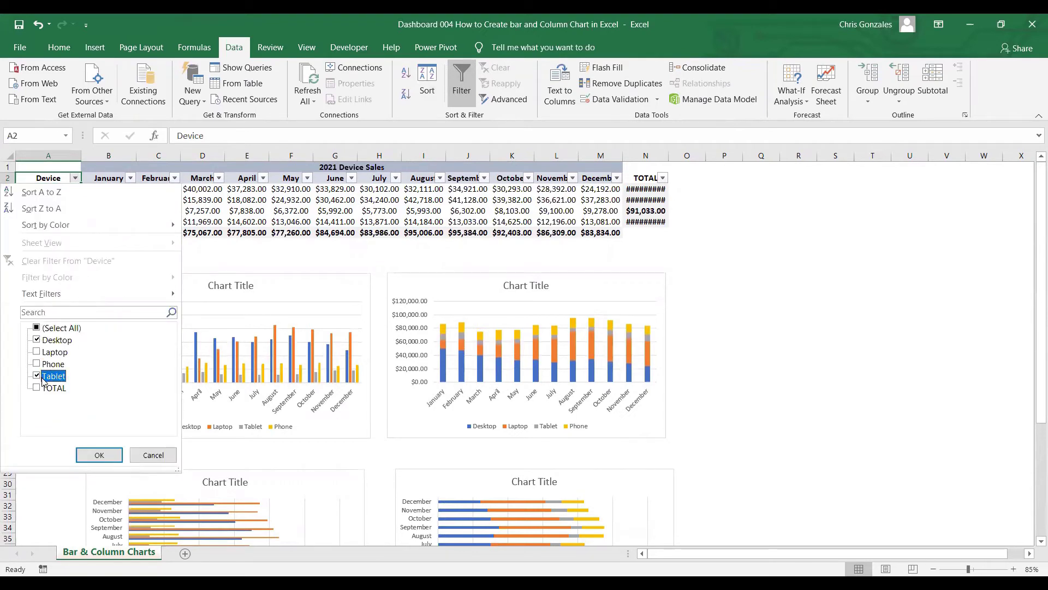
{"action": "left_click", "coordinate": [100, 455]}
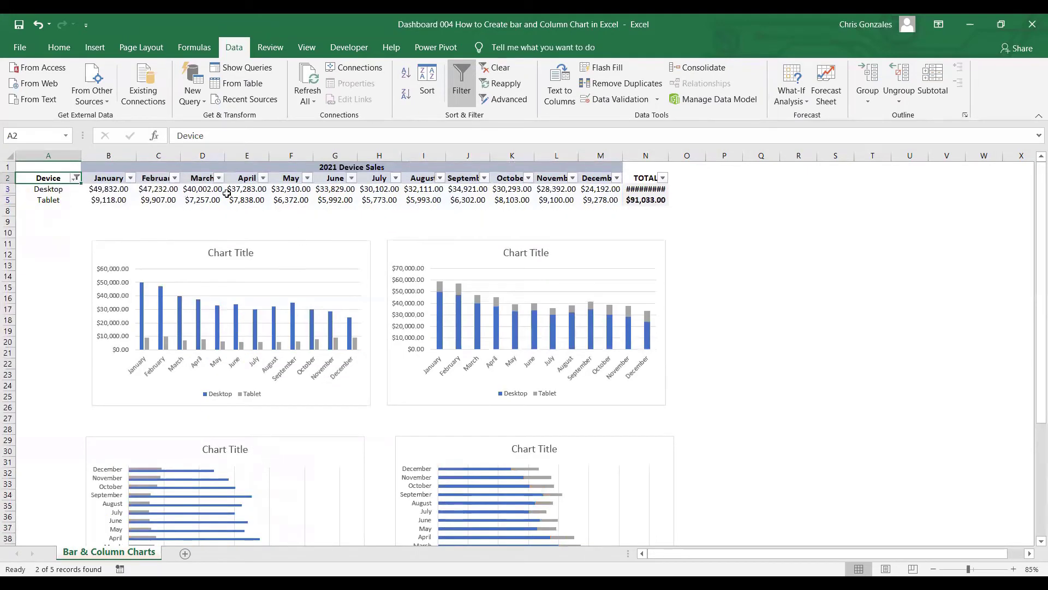
{"action": "scroll", "coordinate": [289, 305], "scroll_direction": "down", "scroll_amount": 2}
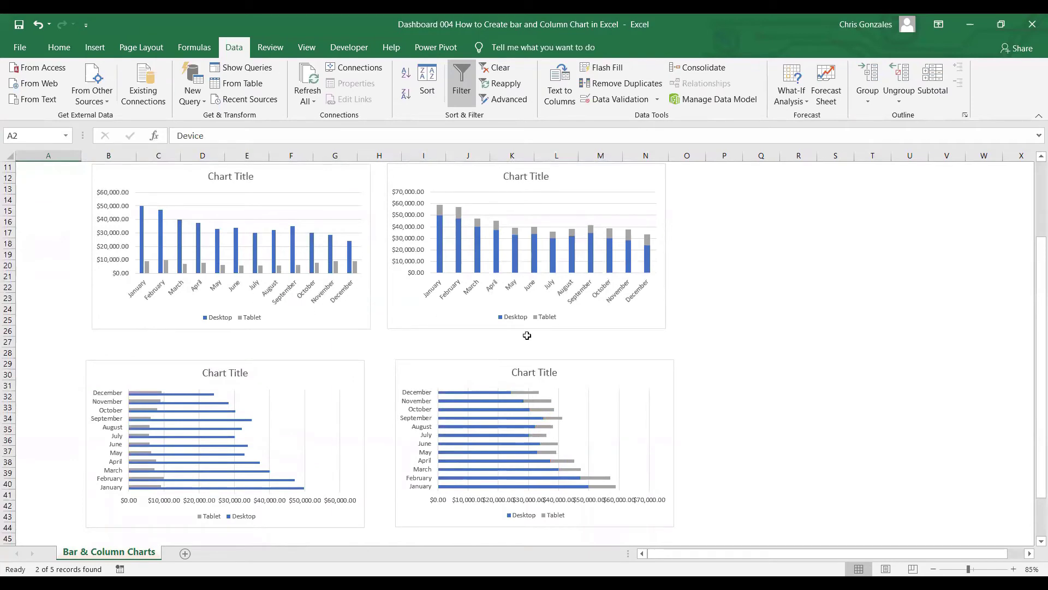
{"action": "scroll", "coordinate": [353, 378], "scroll_direction": "up", "scroll_amount": 2}
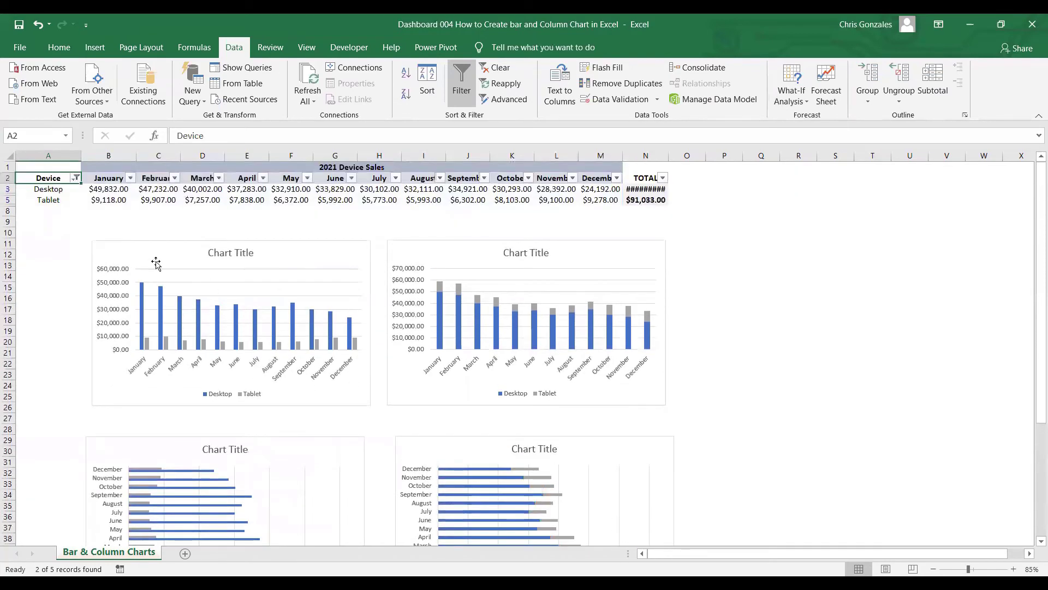
{"action": "left_click", "coordinate": [75, 177]}
{"action": "left_click", "coordinate": [37, 262]}
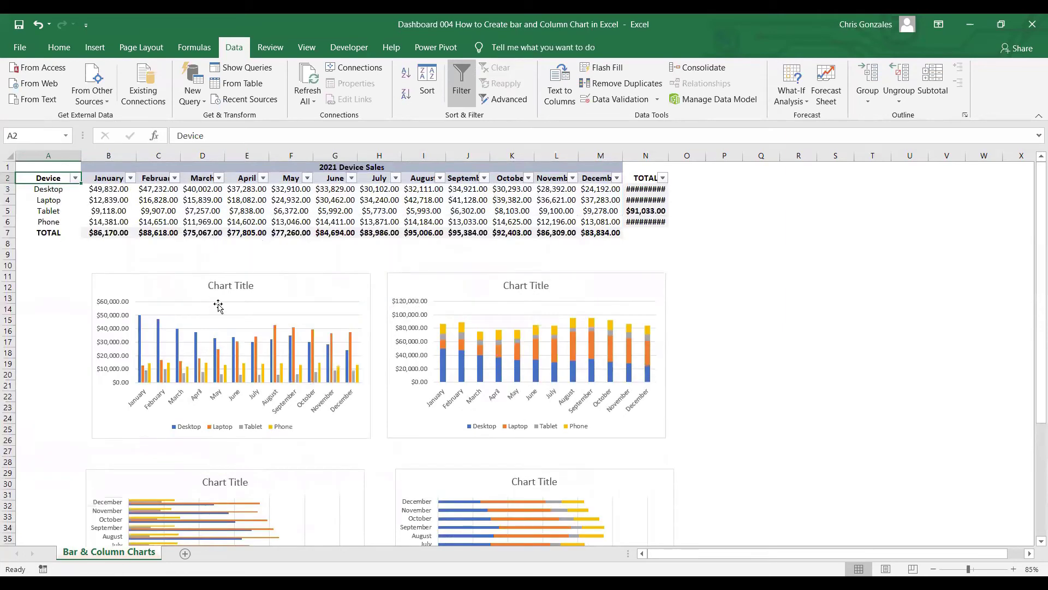
{"action": "scroll", "coordinate": [475, 359], "scroll_direction": "down", "scroll_amount": 2}
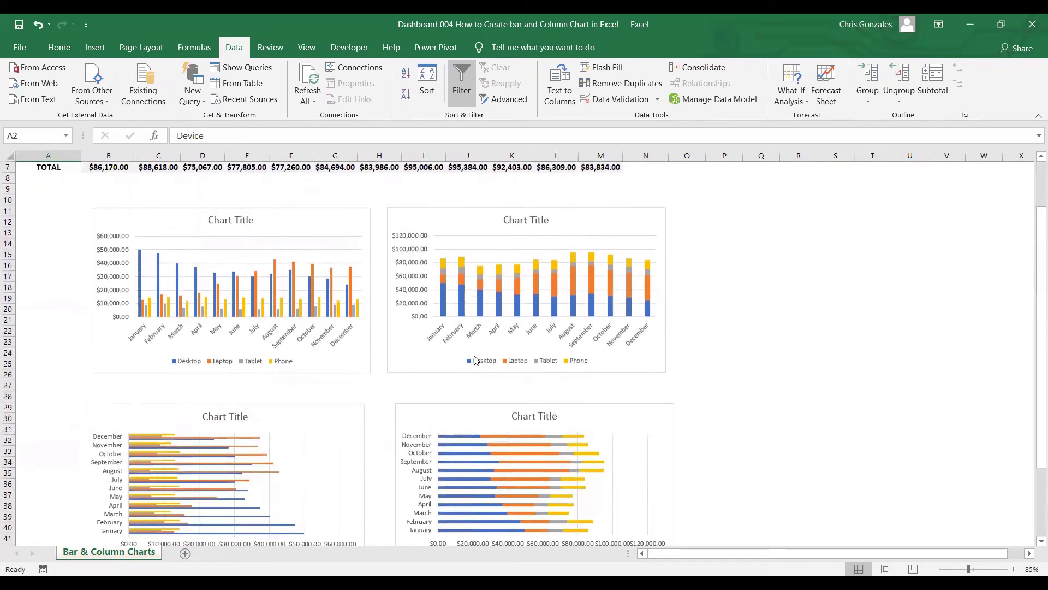
{"action": "scroll", "coordinate": [475, 359], "scroll_direction": "up", "scroll_amount": 2}
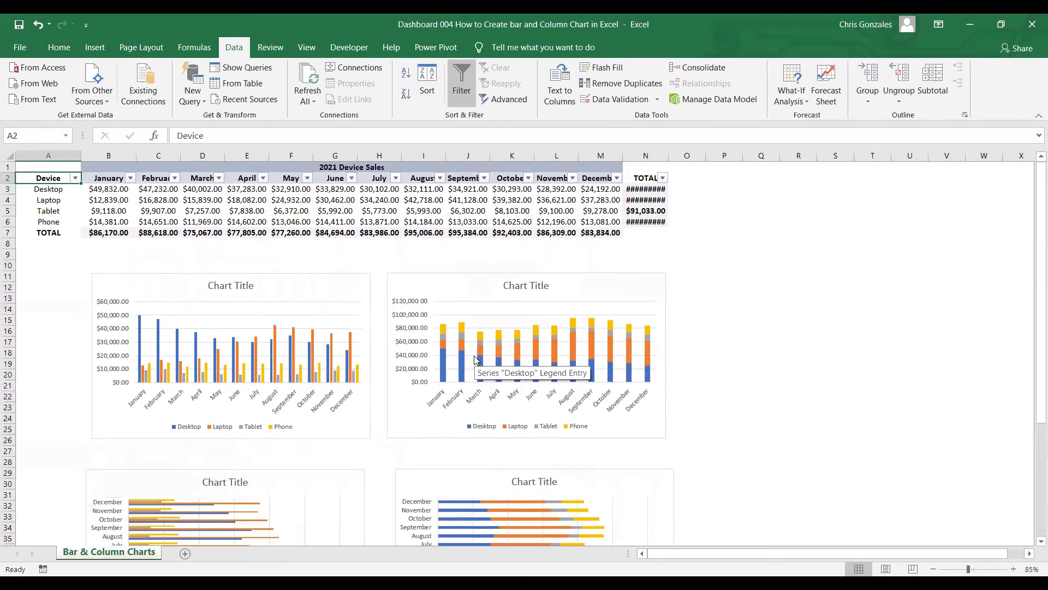
{"action": "left_click", "coordinate": [281, 281]}
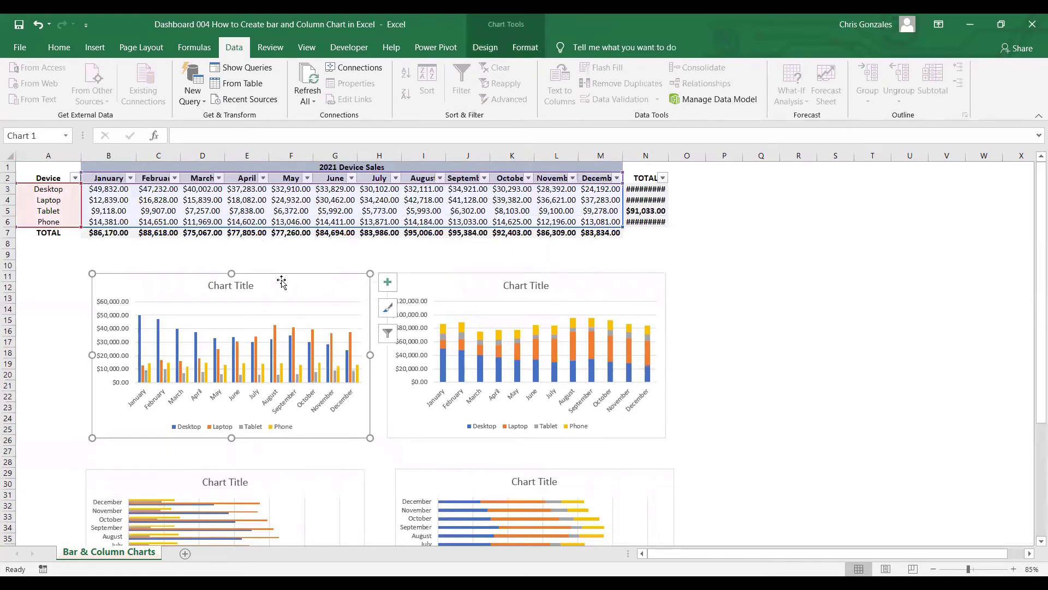
{"action": "key", "text": "ctrl+p"}
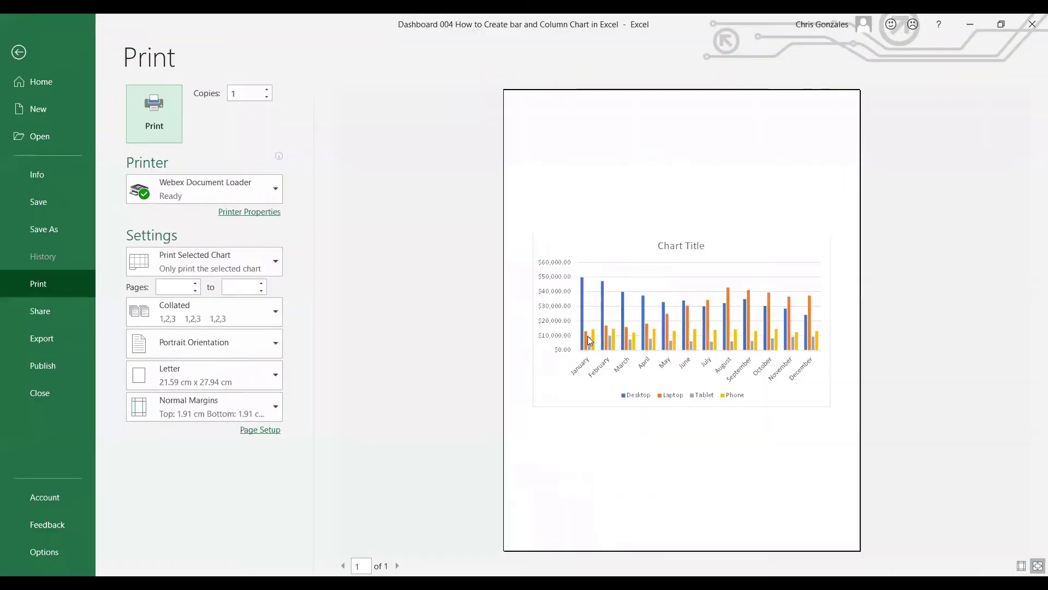
{"action": "left_click", "coordinate": [18, 52]}
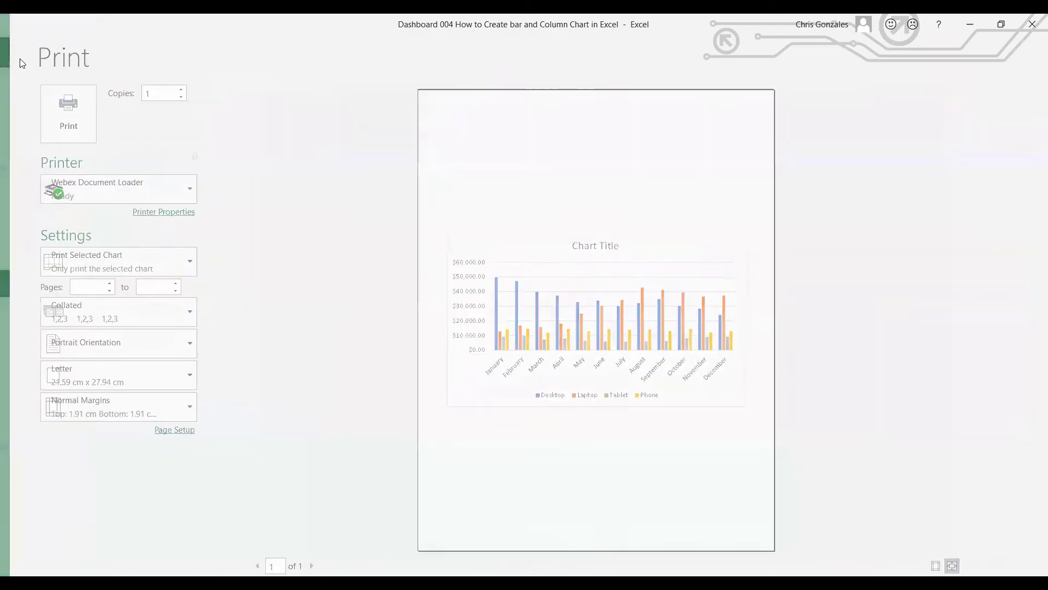
{"action": "left_click", "coordinate": [606, 288]}
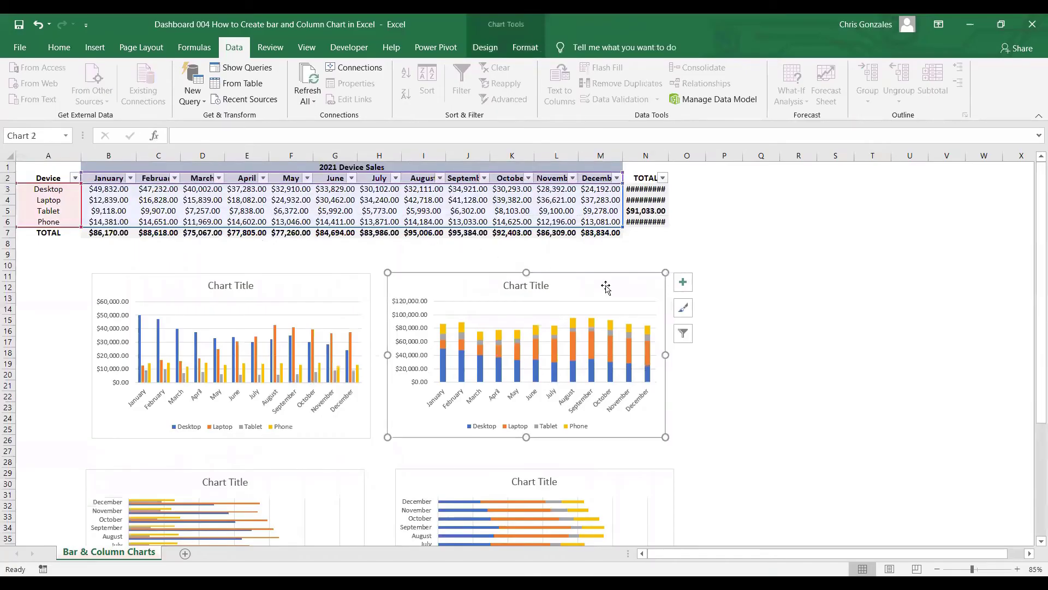
{"action": "left_click", "coordinate": [339, 287]}
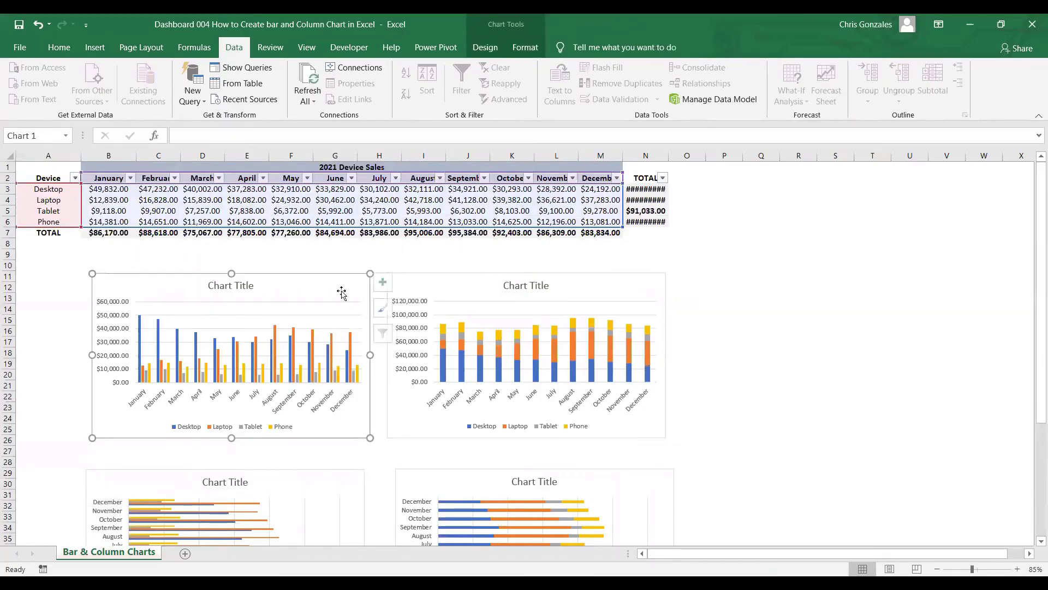
{"action": "left_click", "coordinate": [569, 287]}
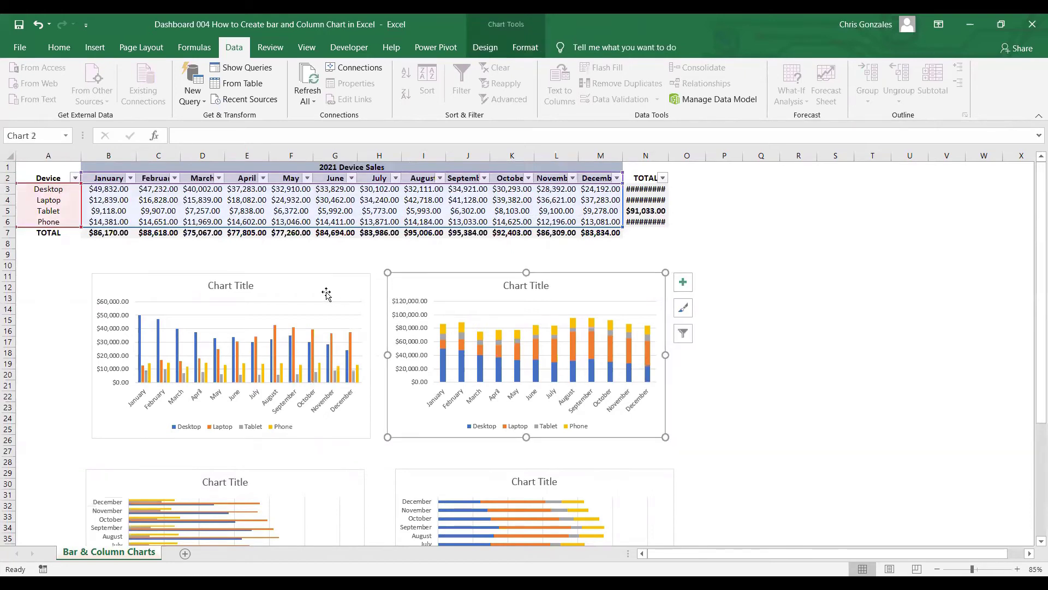
{"action": "left_click", "coordinate": [326, 293]}
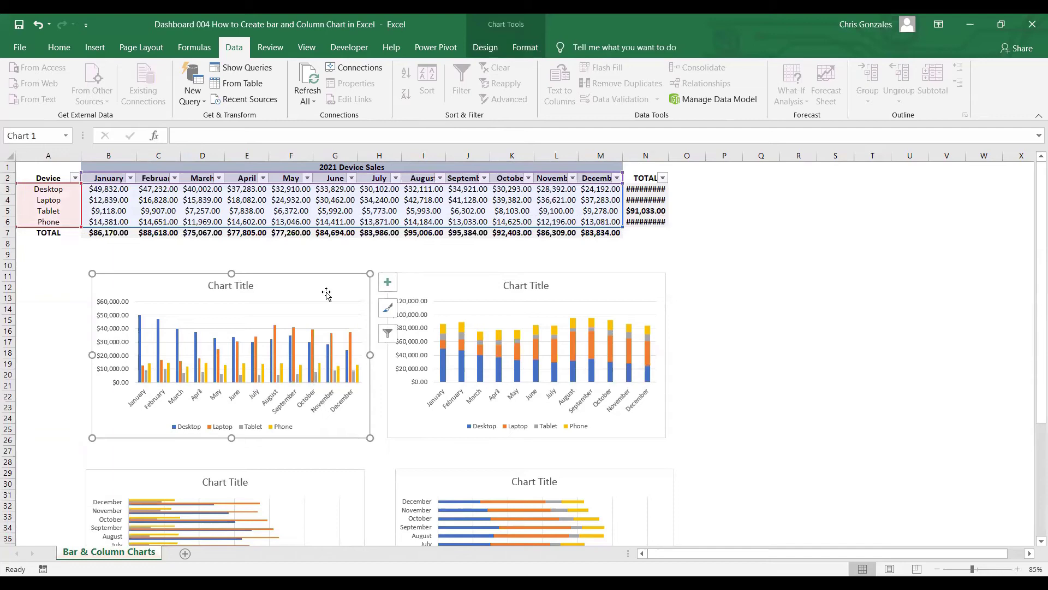
Zoom in on the charts and show the Chart Design style options for the first chart.
{"action": "scroll", "coordinate": [326, 293], "scroll_direction": "up", "scroll_amount": 4, "text": "ctrl"}
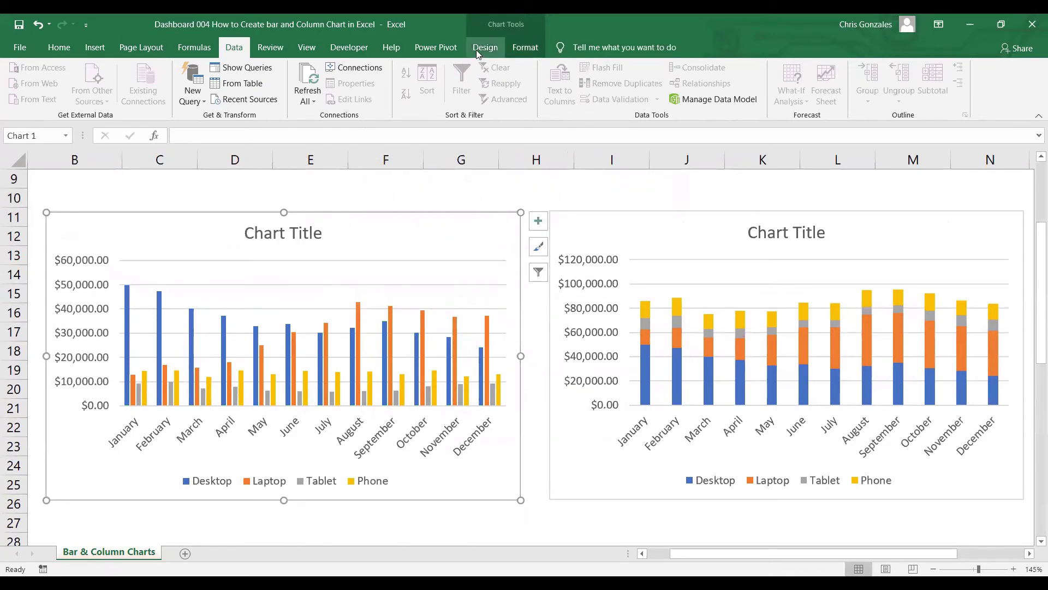
{"action": "left_click", "coordinate": [478, 53]}
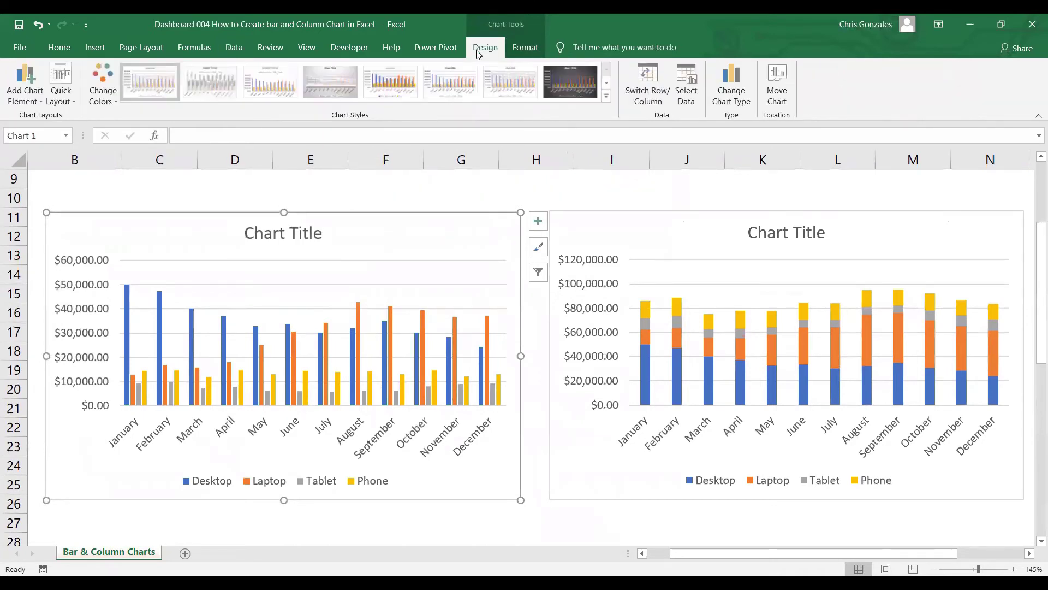
{"action": "left_click", "coordinate": [519, 51]}
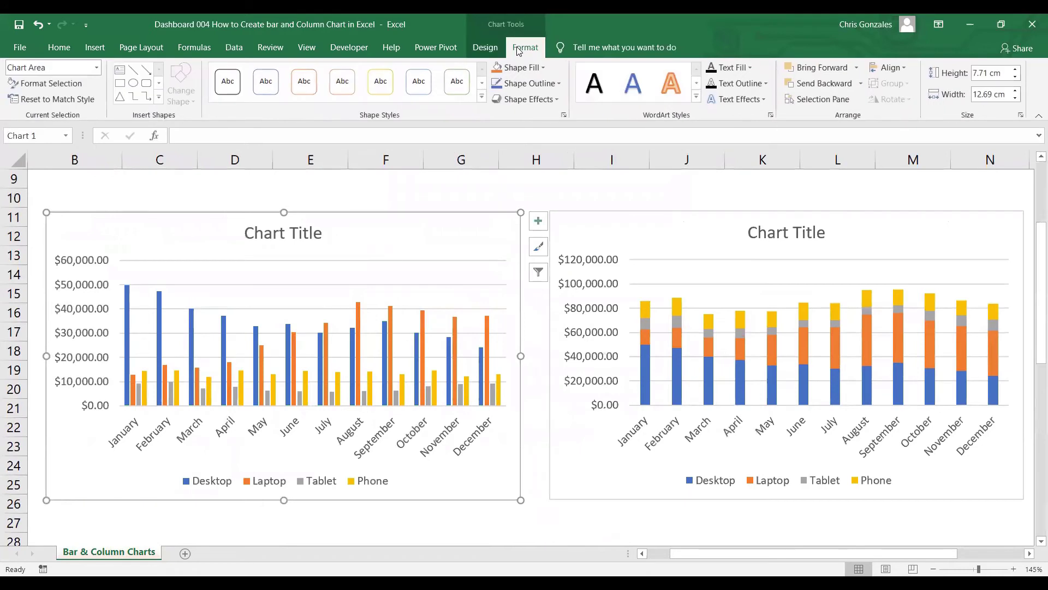
{"action": "left_click", "coordinate": [479, 50]}
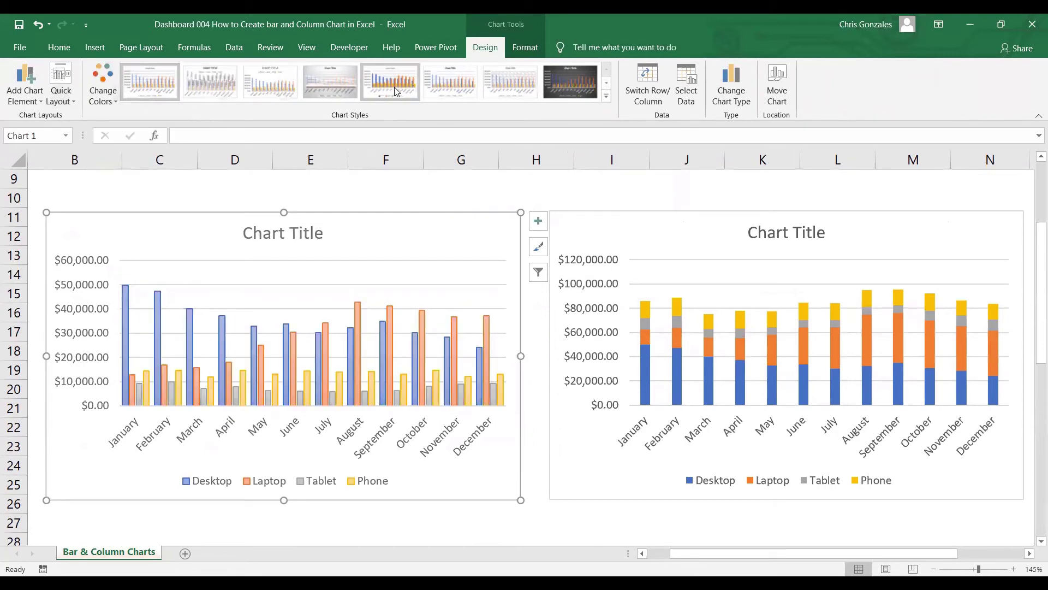
Apply Chart Style 8 to the first column chart, then browse Quick Layout and chart elements without changes.
{"action": "left_click", "coordinate": [561, 86]}
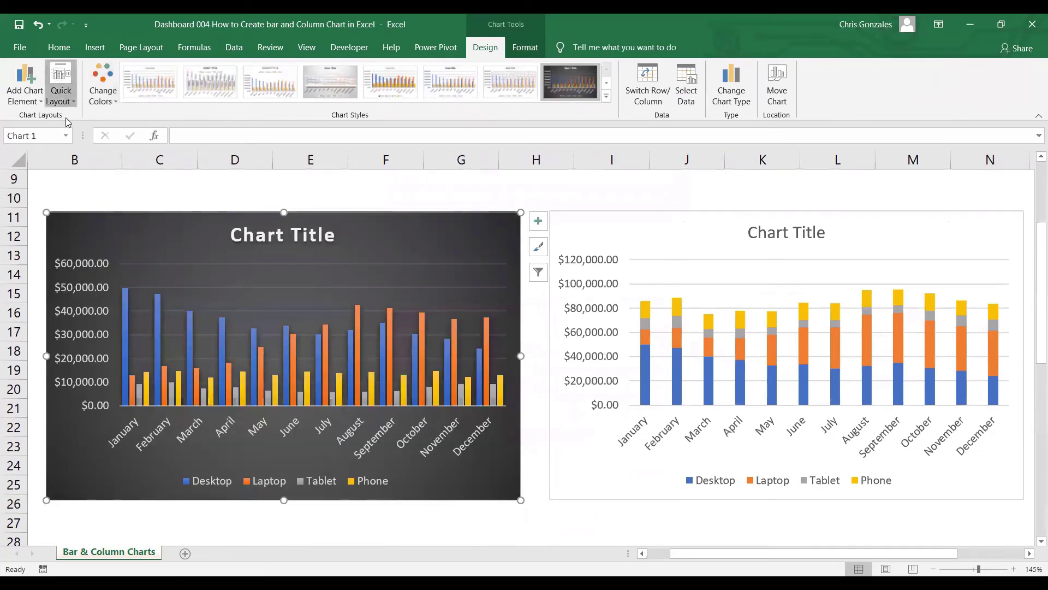
{"action": "left_click", "coordinate": [66, 97]}
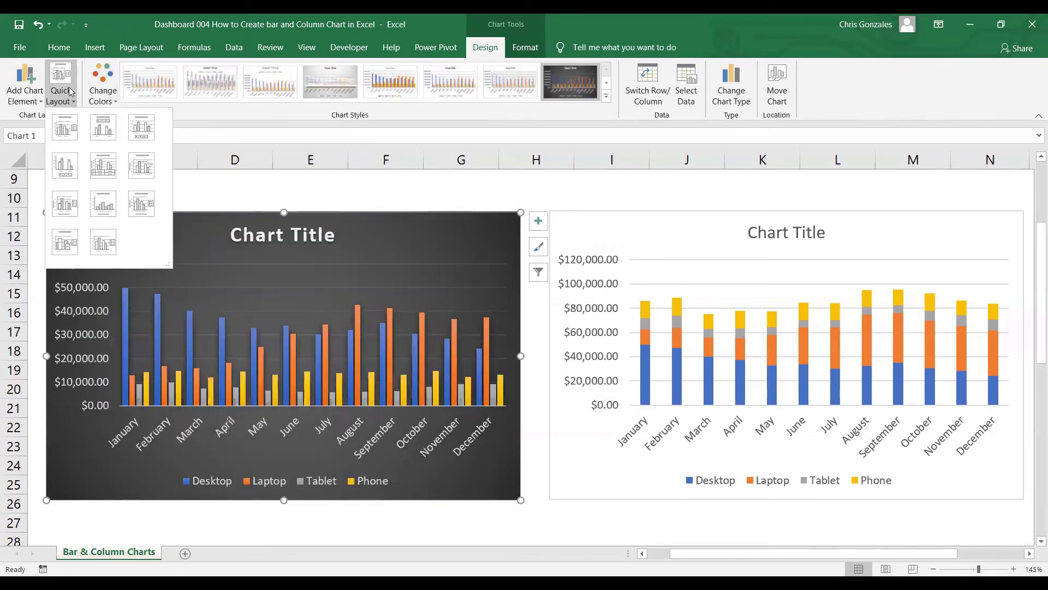
{"action": "left_click", "coordinate": [29, 103]}
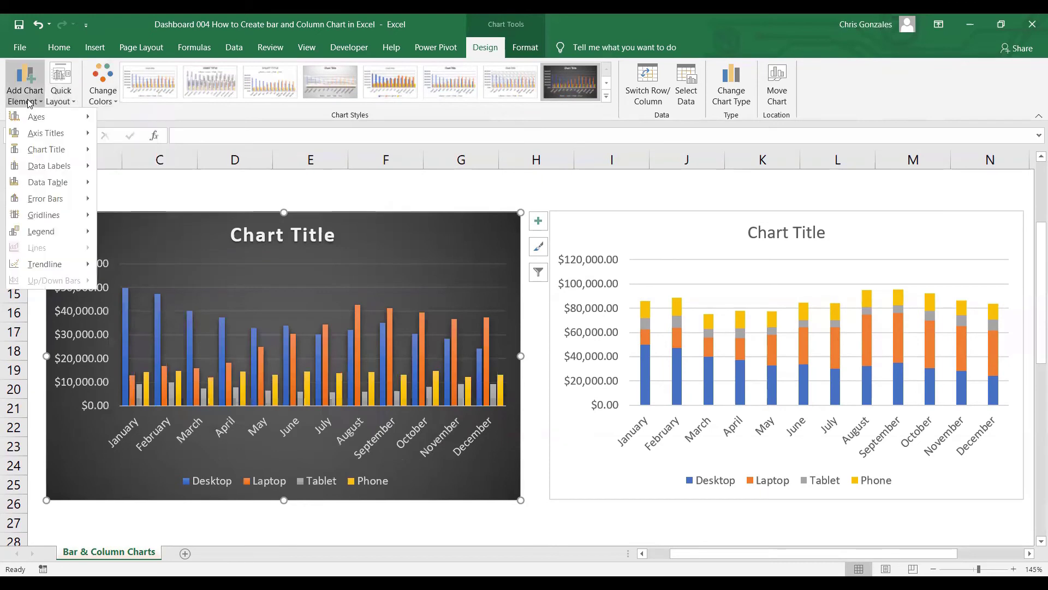
{"action": "left_click", "coordinate": [616, 119]}
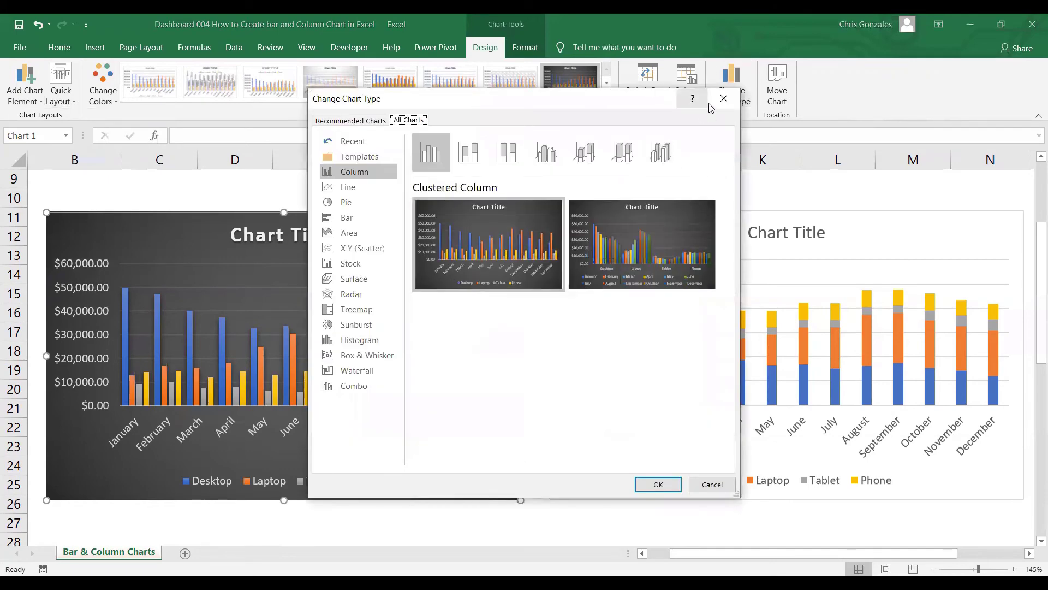
{"action": "left_click", "coordinate": [724, 99]}
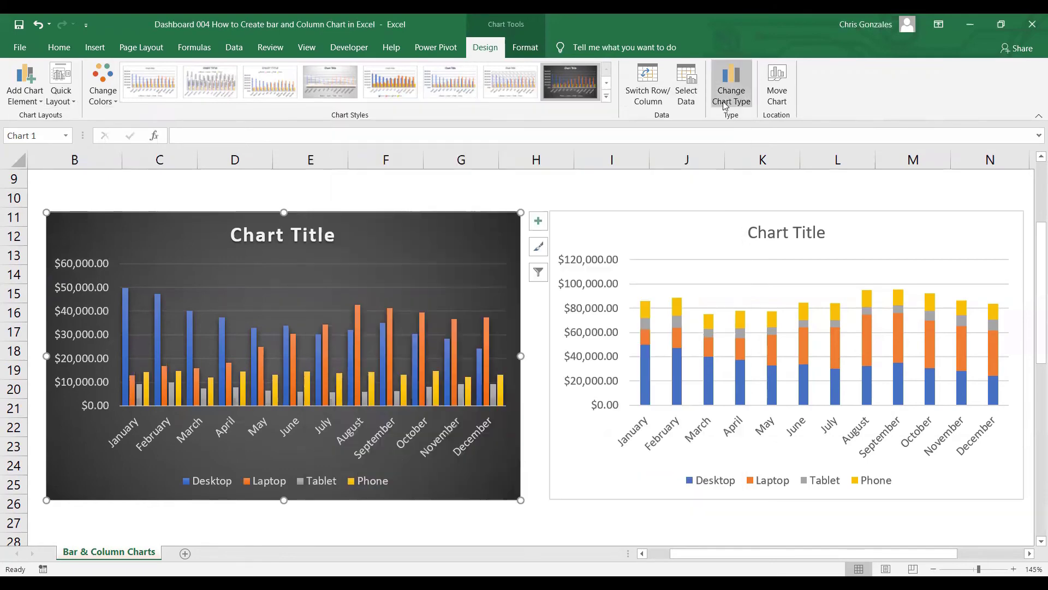
Switch to the chart Format options and back to Chart Design.
{"action": "left_click", "coordinate": [527, 50]}
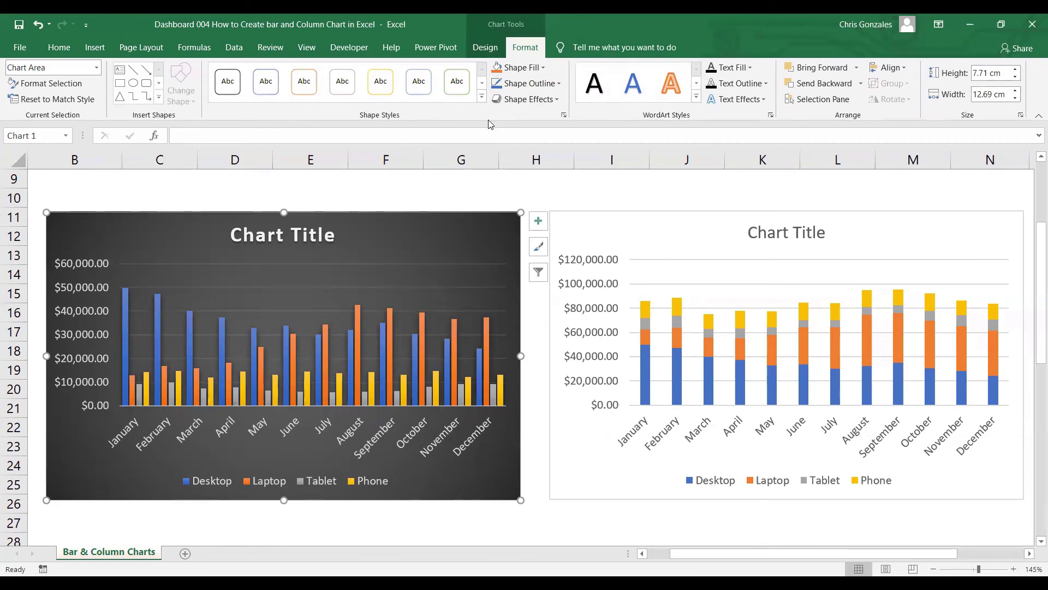
{"action": "left_click", "coordinate": [485, 48]}
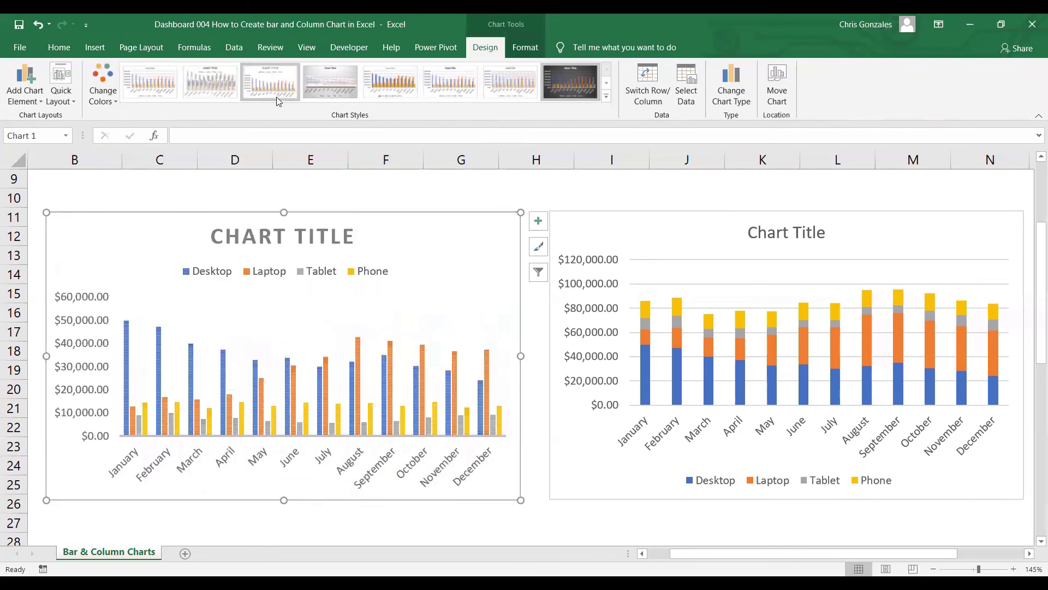
Apply the plain default style to the first chart, then select cell N3 to deselect it.
{"action": "left_click", "coordinate": [144, 101]}
{"action": "scroll", "coordinate": [277, 241], "scroll_direction": "down", "scroll_amount": 3}
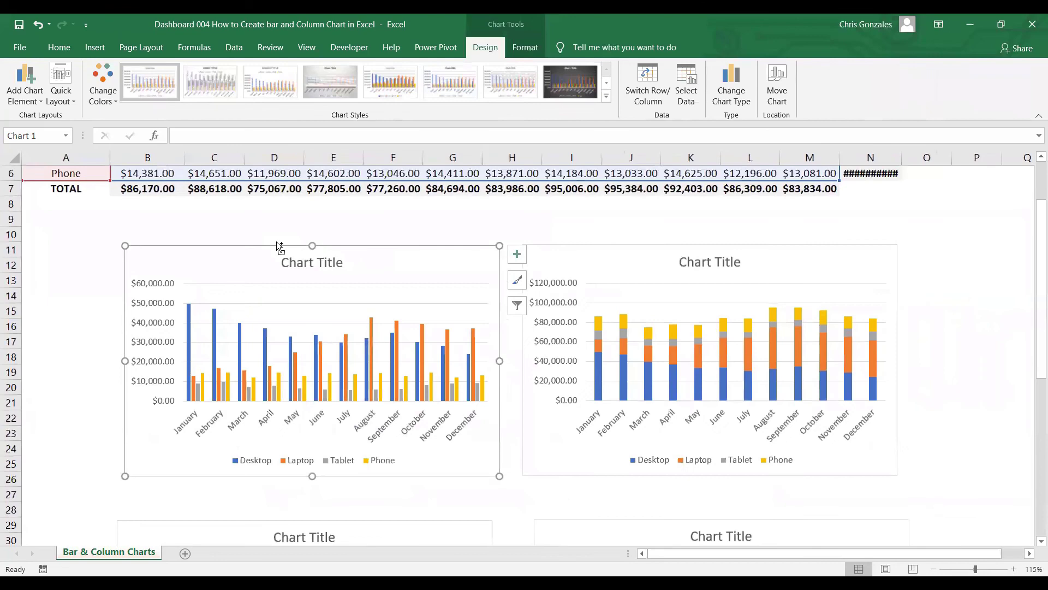
{"action": "scroll", "coordinate": [276, 246], "scroll_direction": "down", "scroll_amount": 1}
{"action": "scroll", "coordinate": [277, 244], "scroll_direction": "up", "scroll_amount": 1}
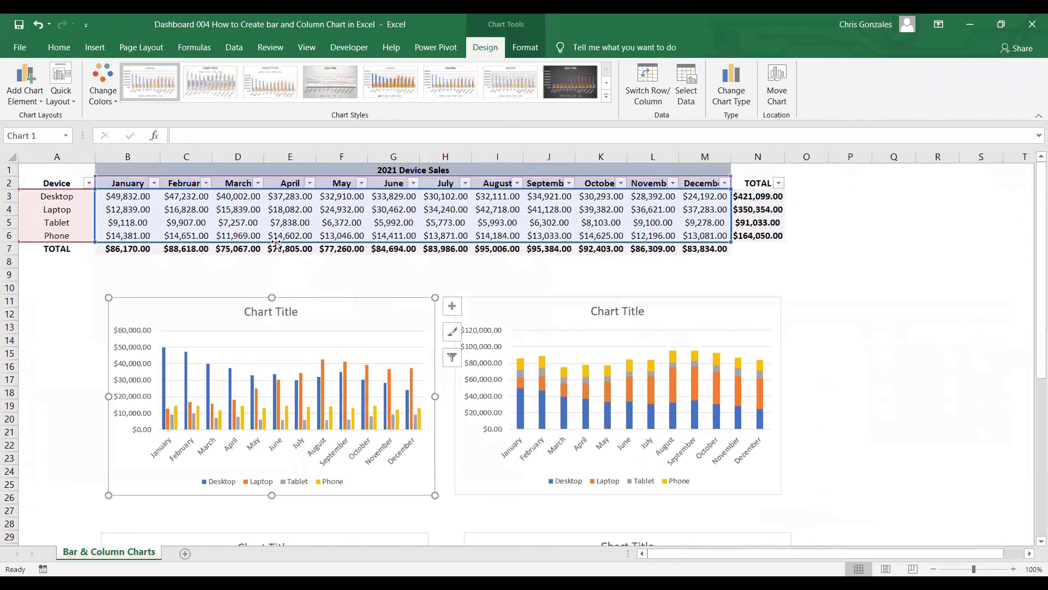
{"action": "left_click", "coordinate": [756, 195]}
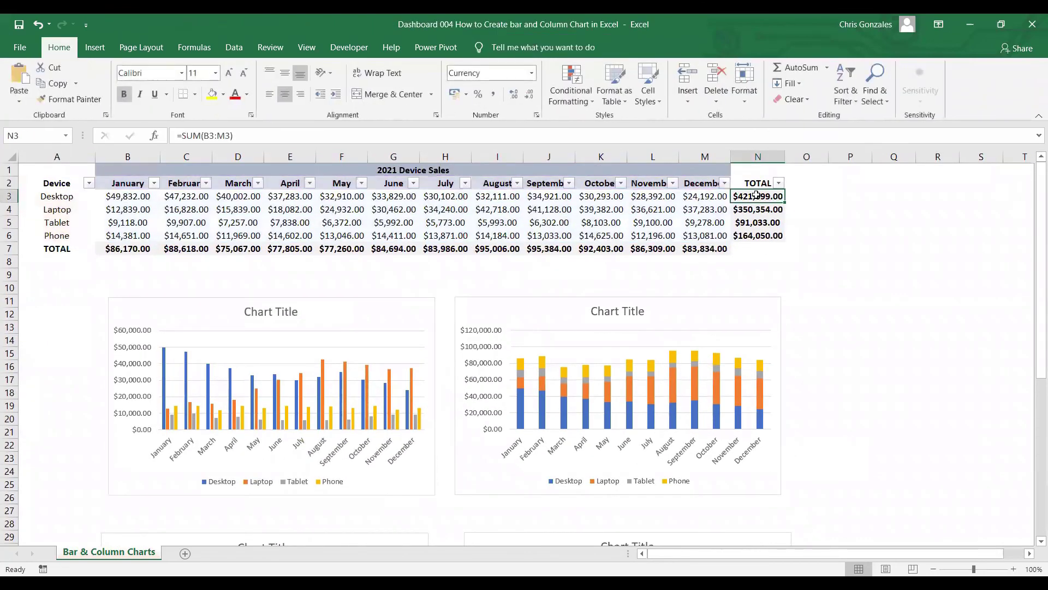